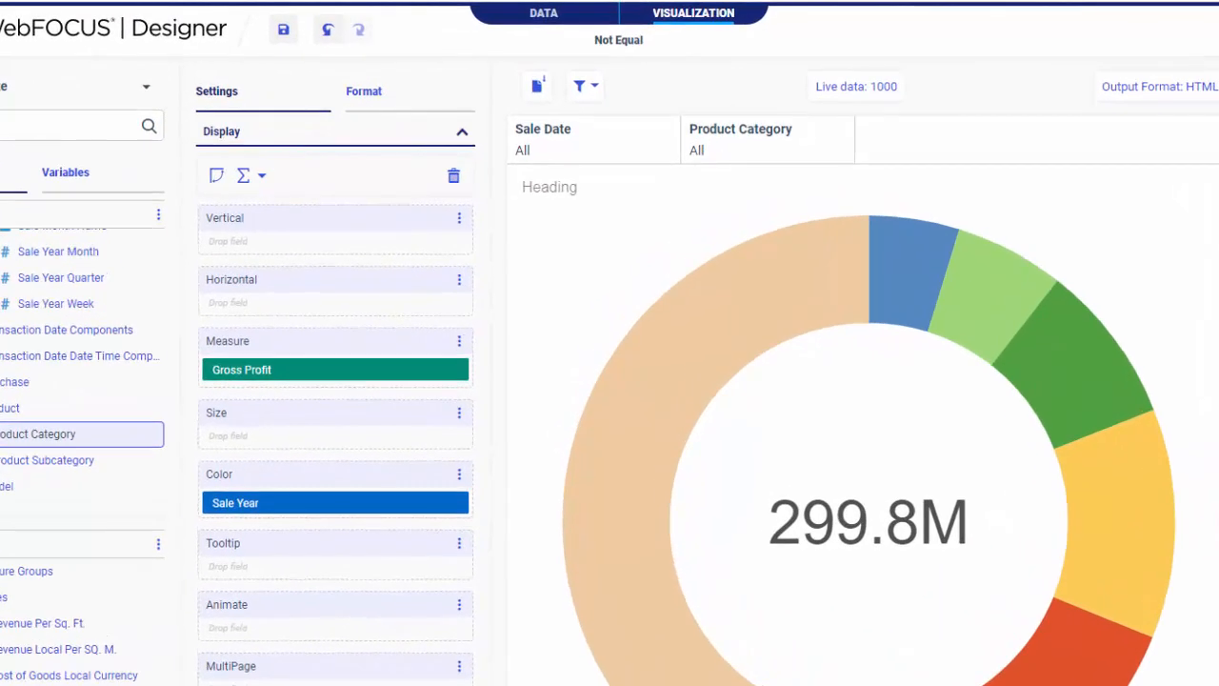
Try limiting the Sale Date filter to this Year with the entire period included
left_click(624, 160)
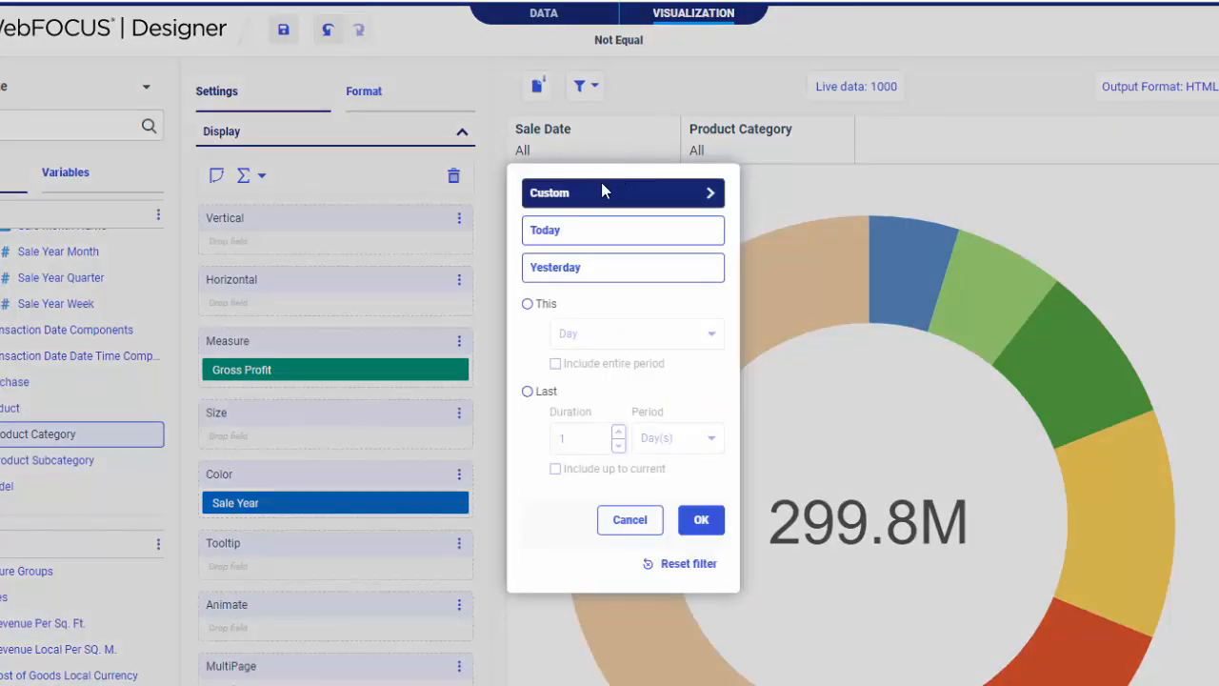
left_click(601, 195)
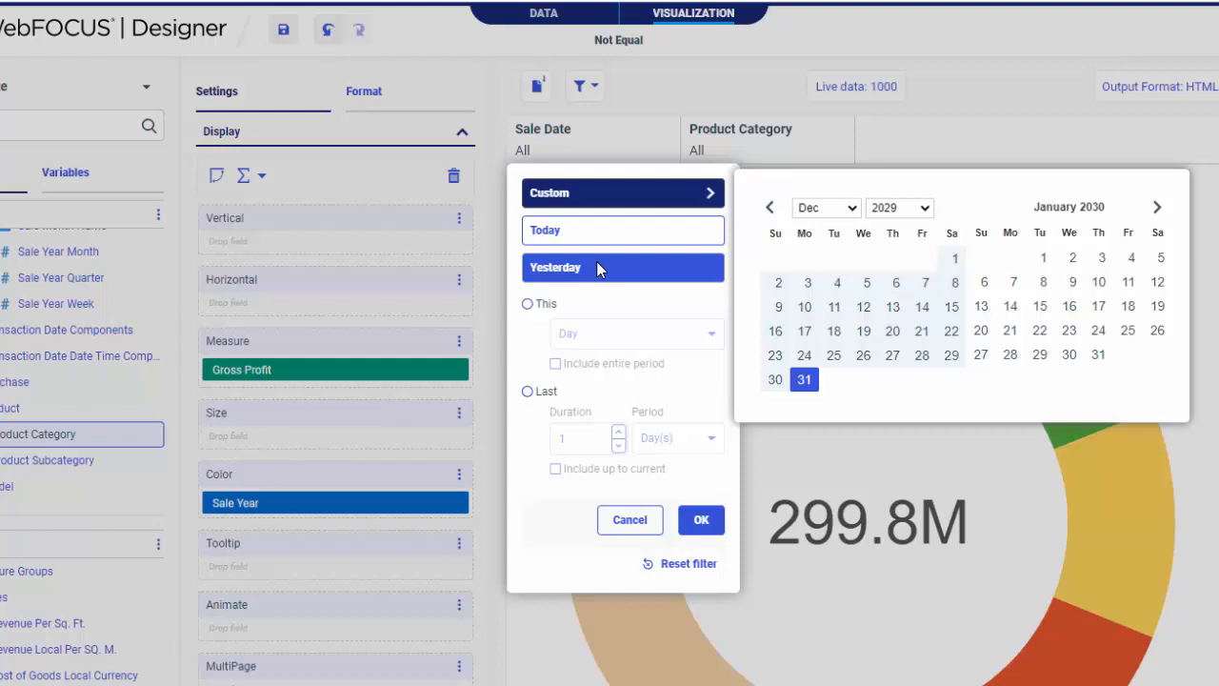
left_click(600, 304)
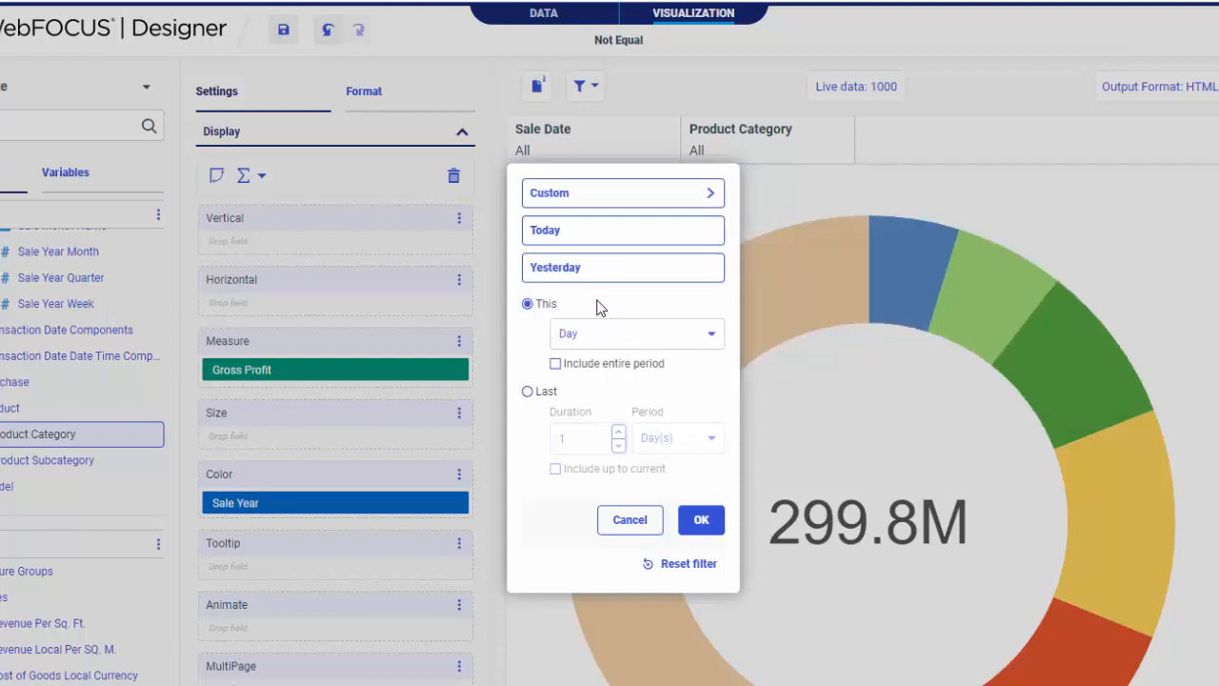
left_click(598, 395)
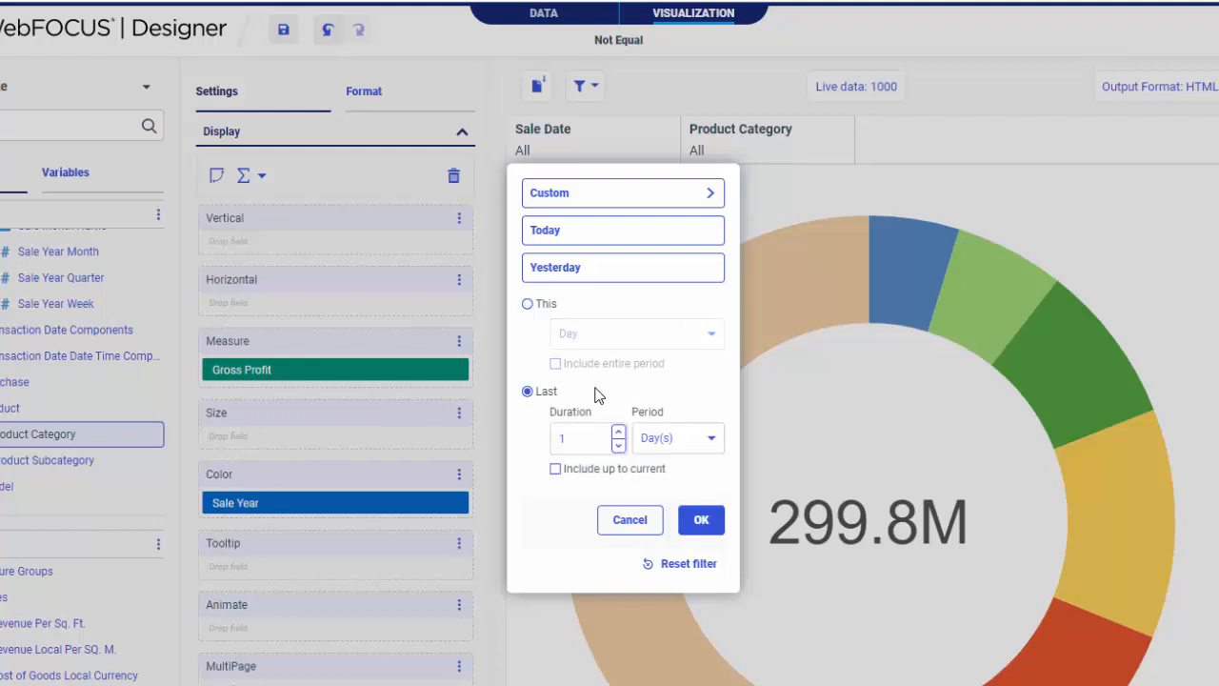
left_click(585, 307)
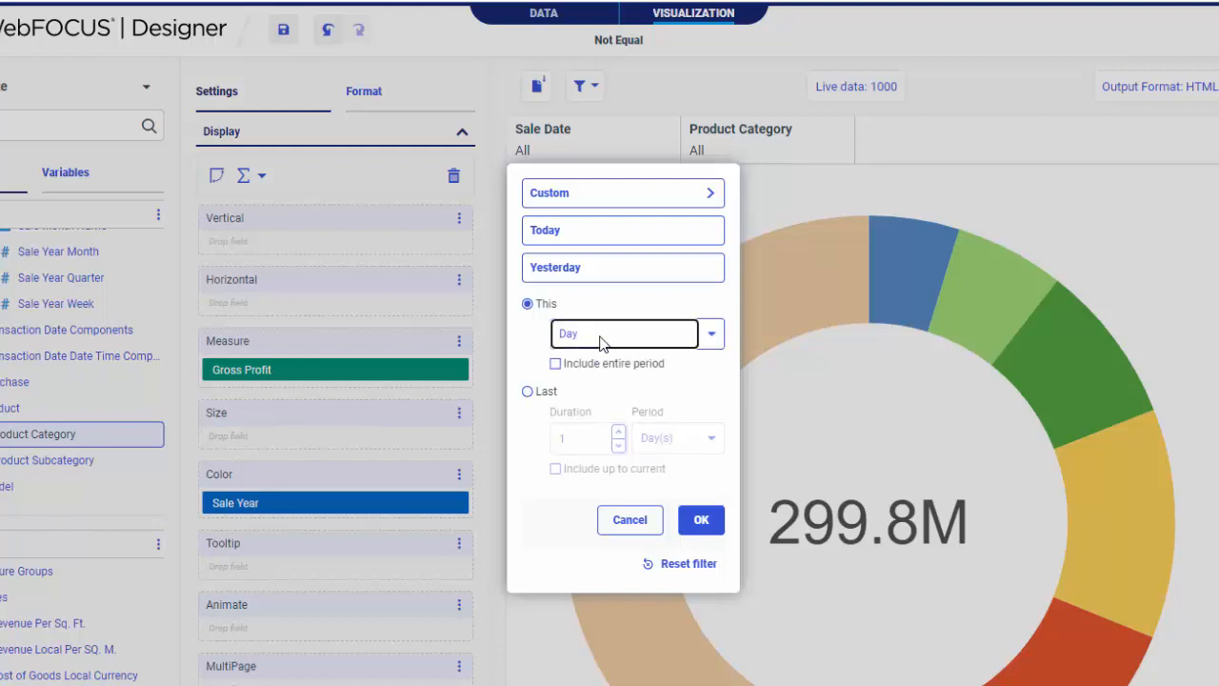
left_click(602, 341)
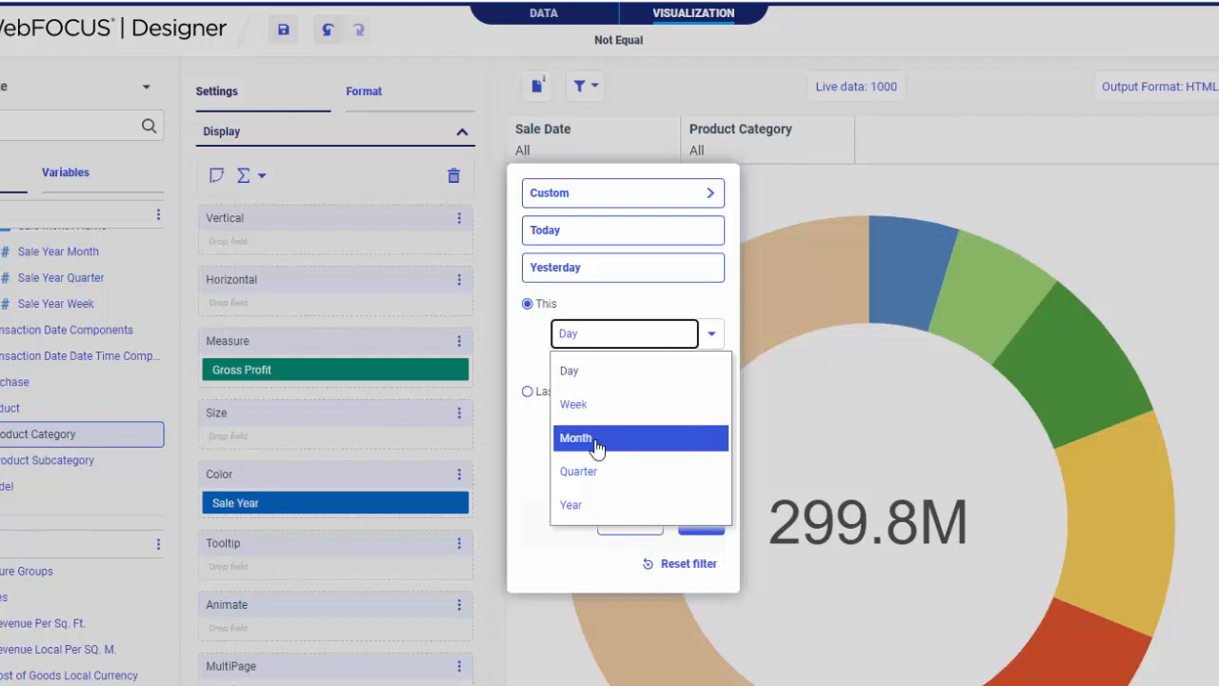
left_click(601, 506)
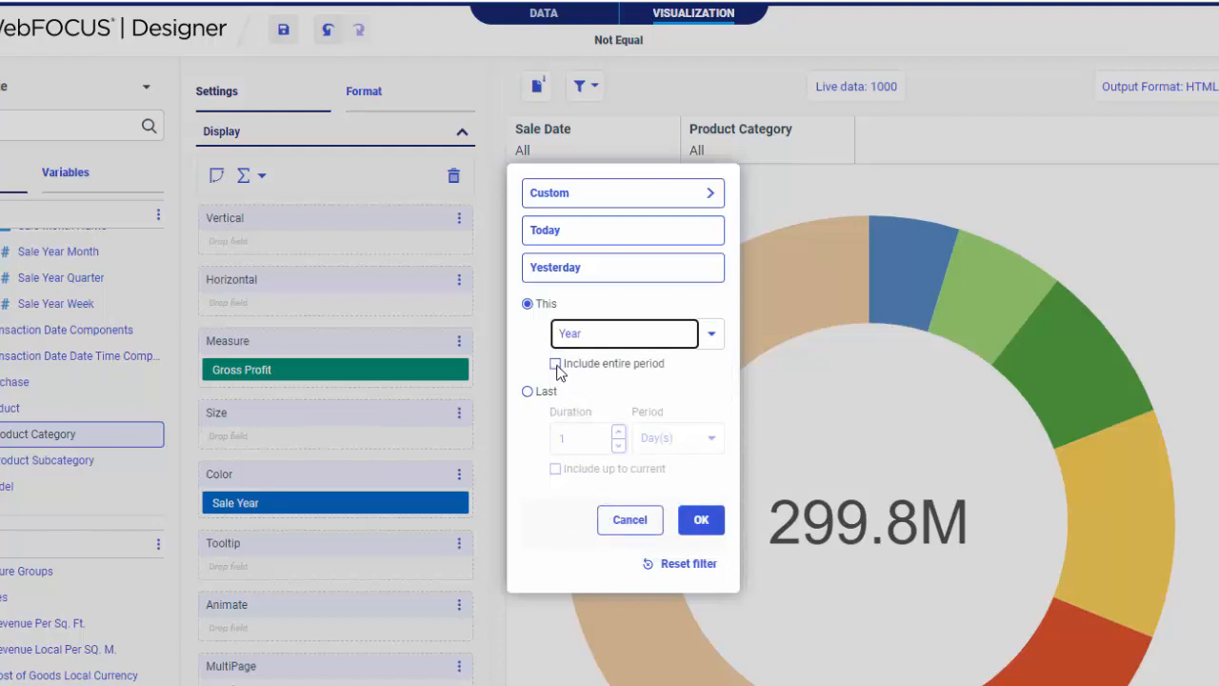
left_click(555, 364)
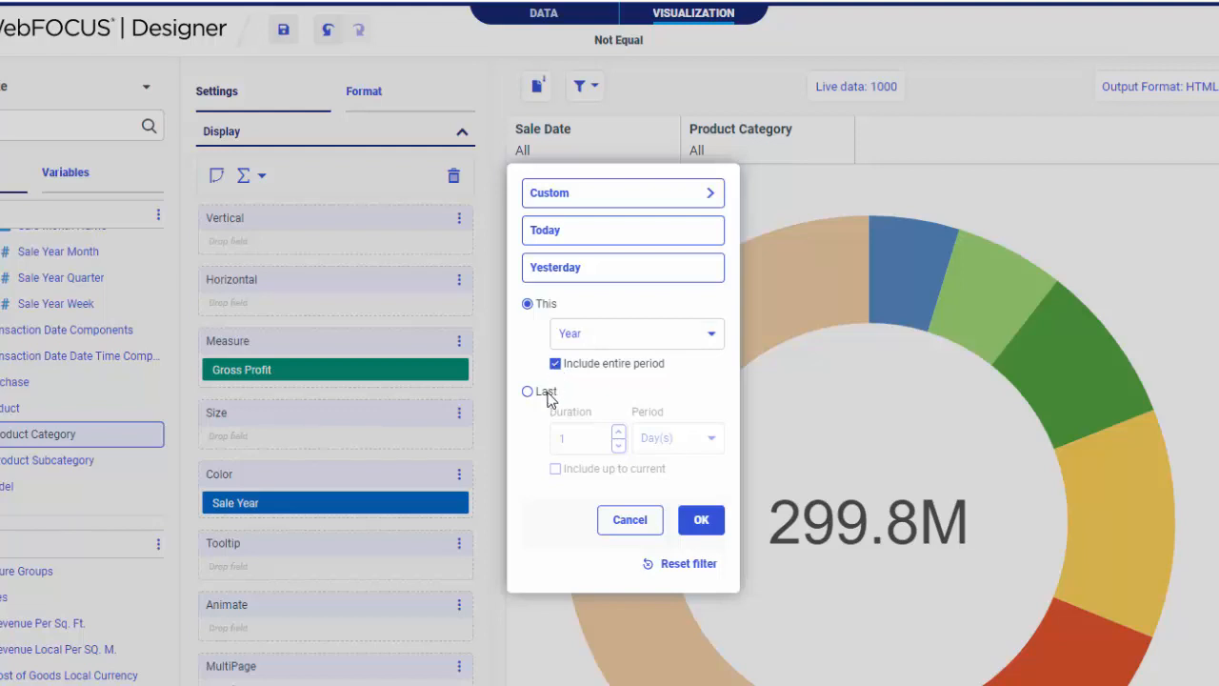
Try limiting the Sale Date filter to the last 1 Month(s), including up to current, and cancel the filter dialog
left_click(548, 395)
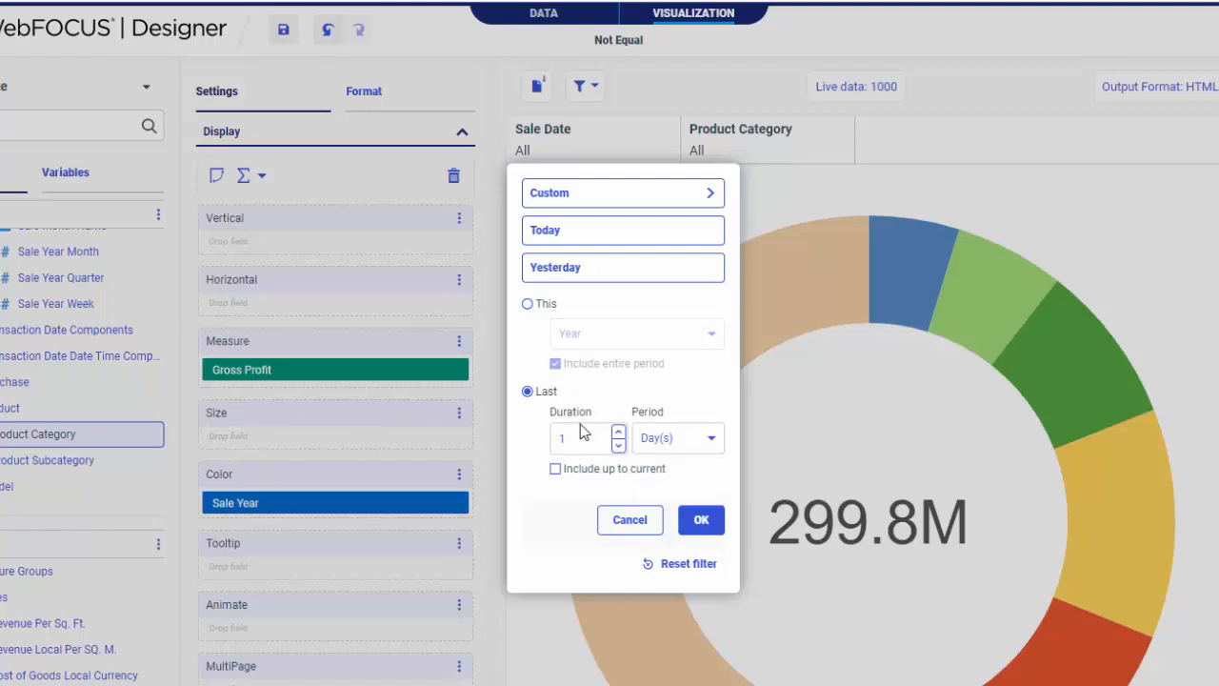
left_click(663, 443)
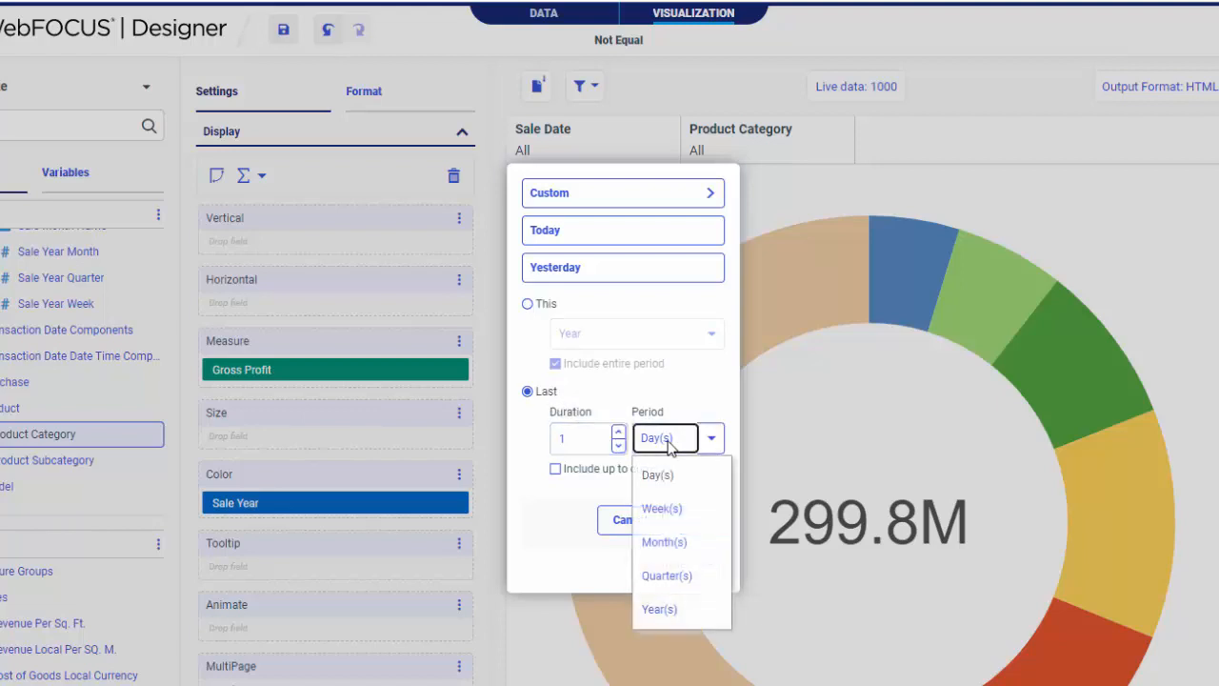
left_click(682, 541)
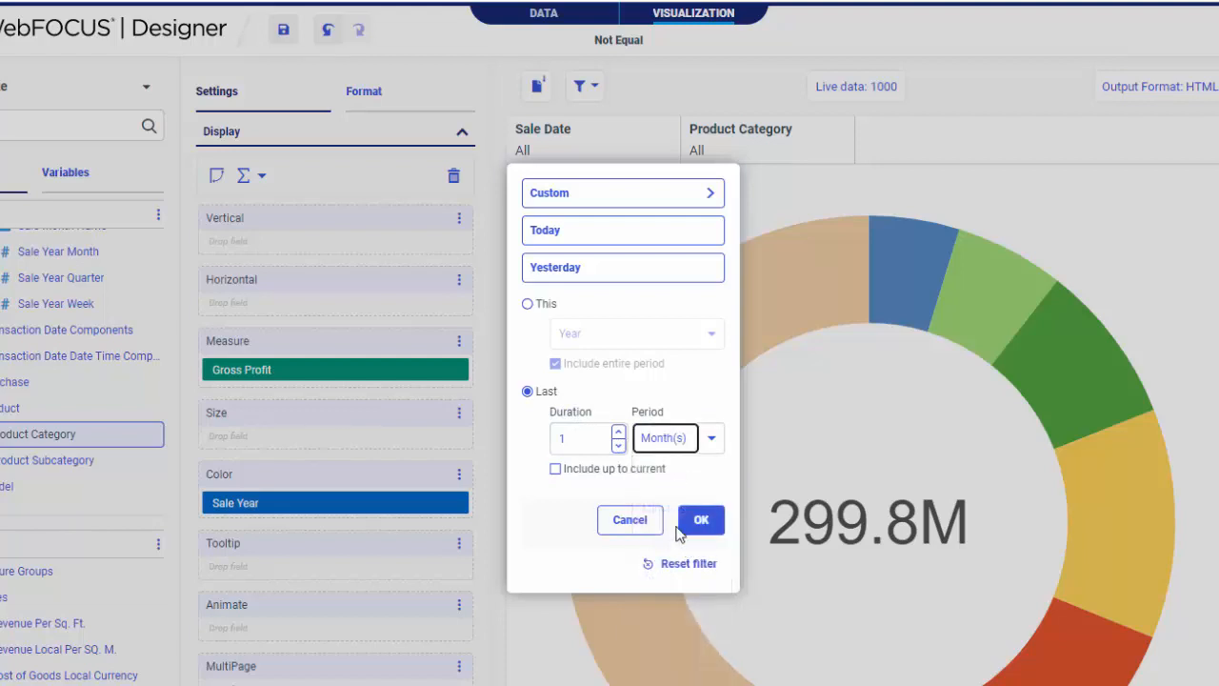
left_click(610, 471)
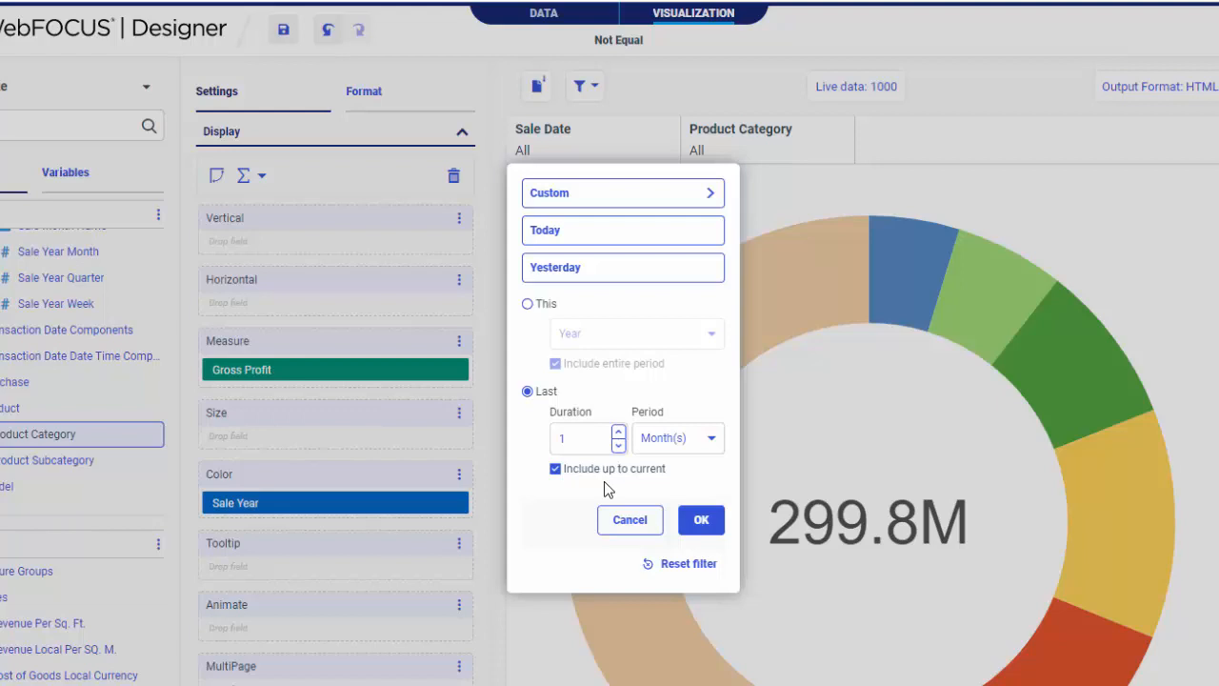
left_click(630, 524)
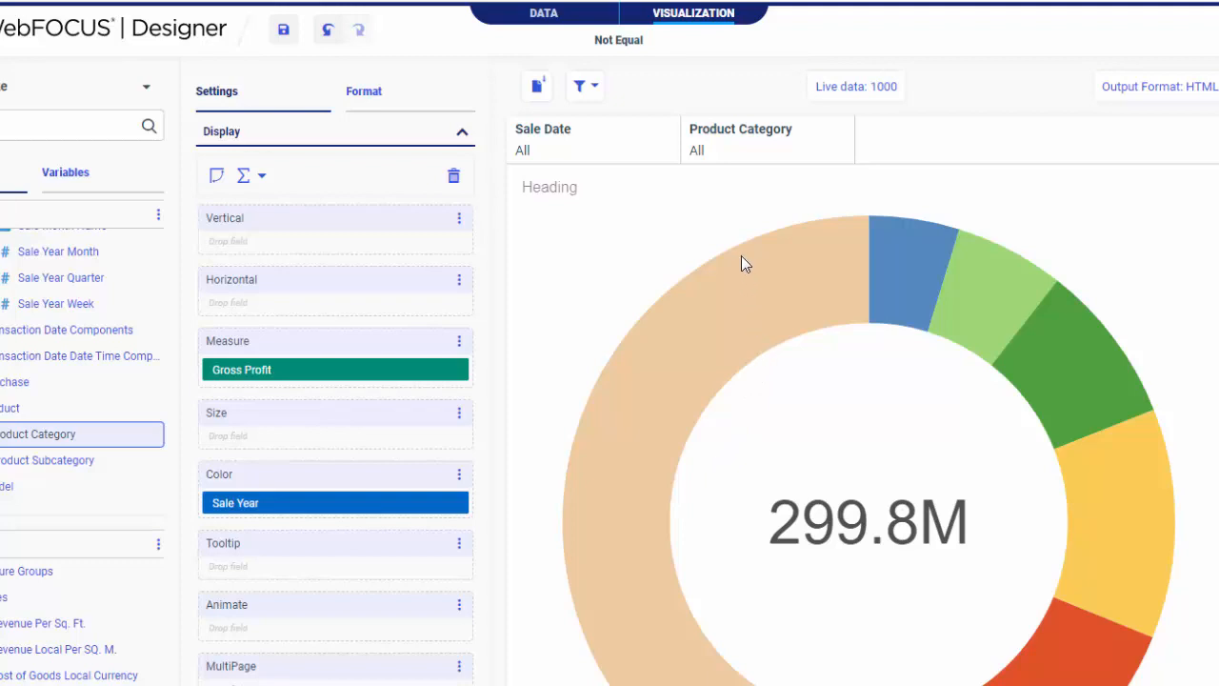
Switch the Product Category filter to exclude its selected values and save the Not Equal visualization
right_click(762, 160)
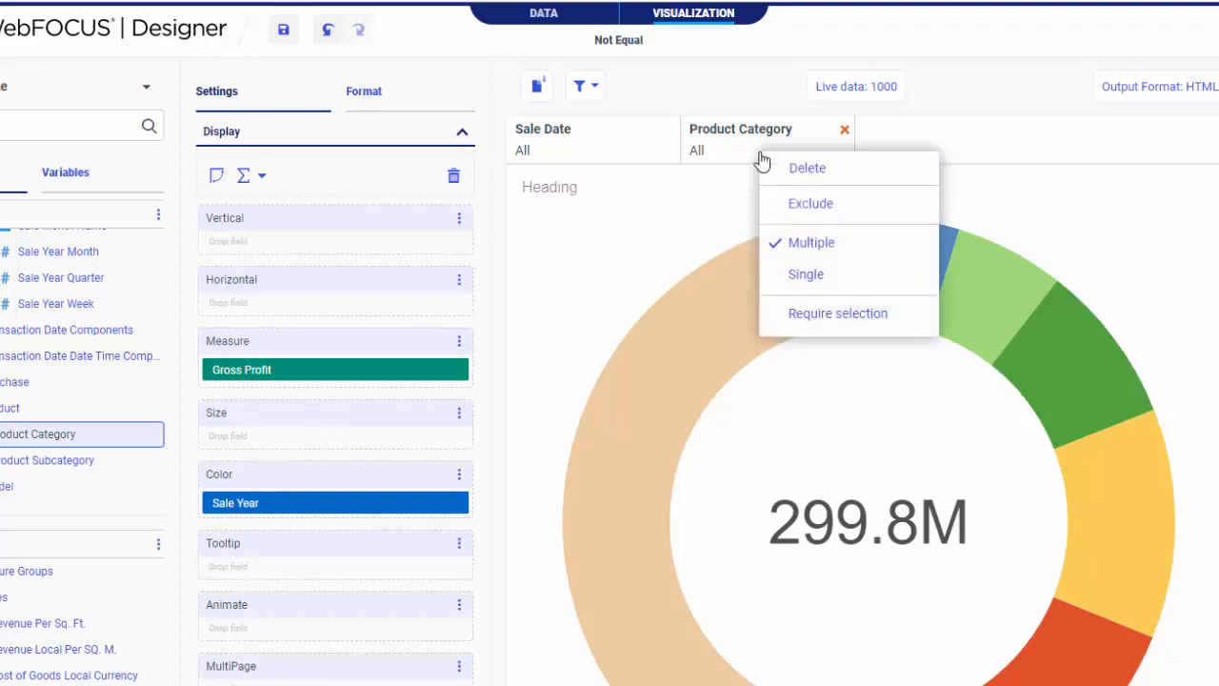
left_click(854, 204)
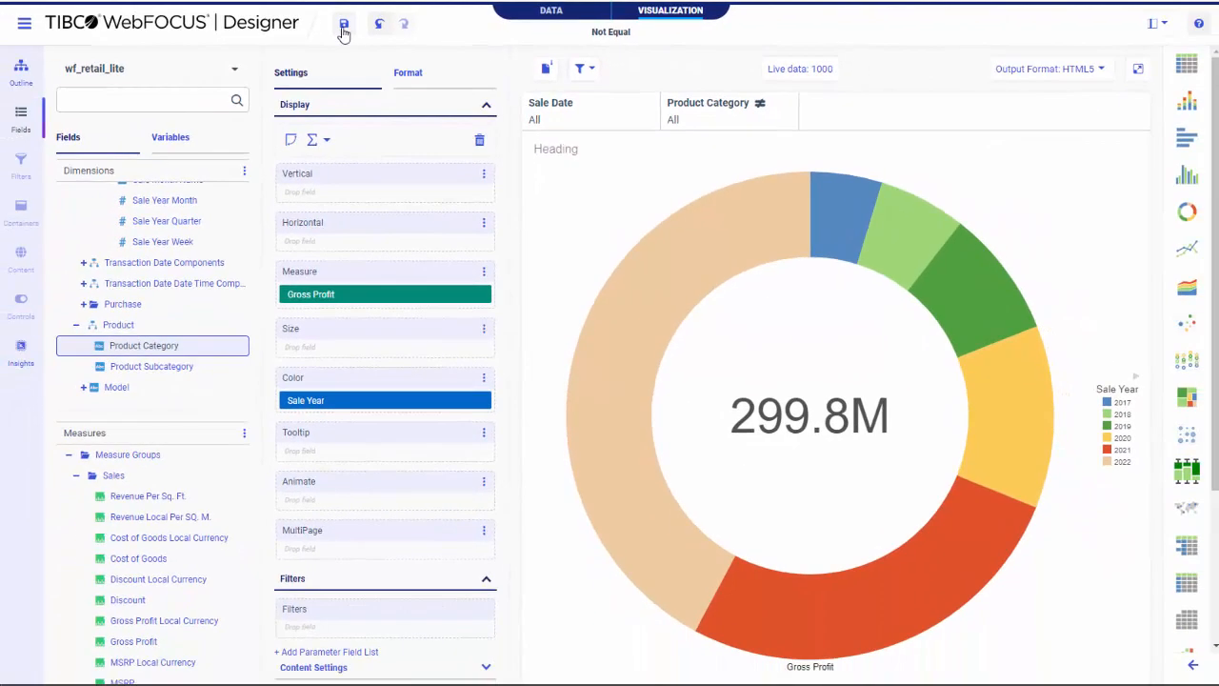
left_click(342, 28)
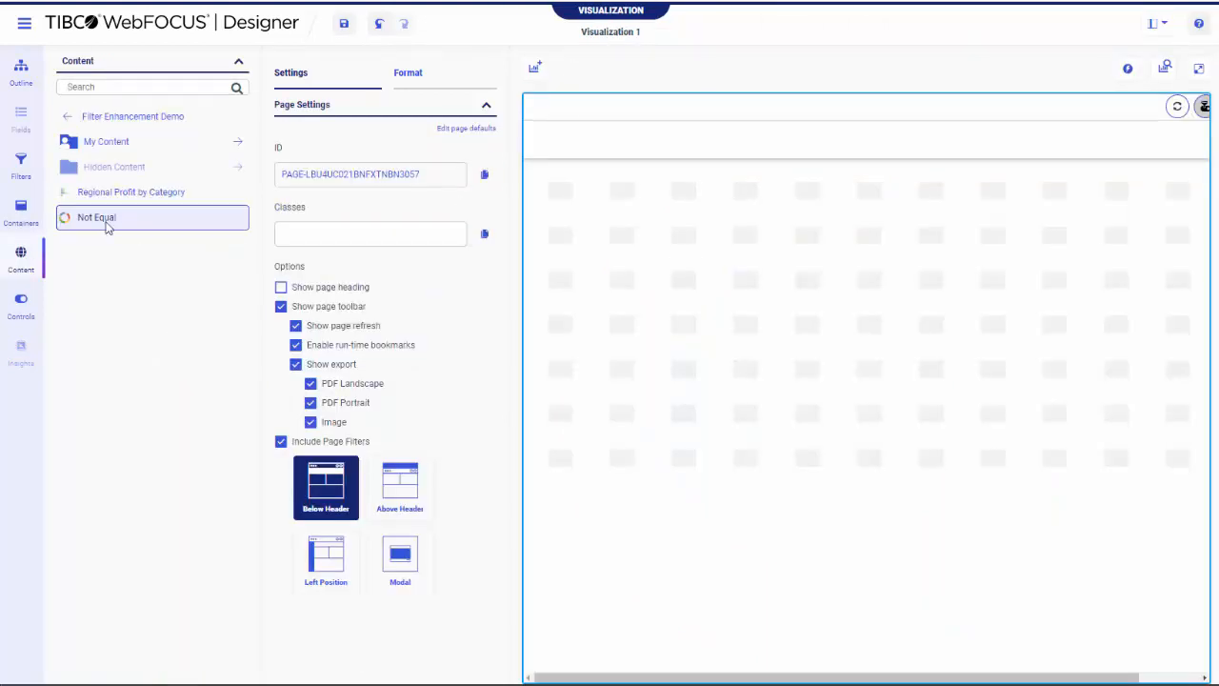
Add the Not Equal chart to the page and examine its filters, content details and the excluded-values marker on the product category parameter
double_click(97, 217)
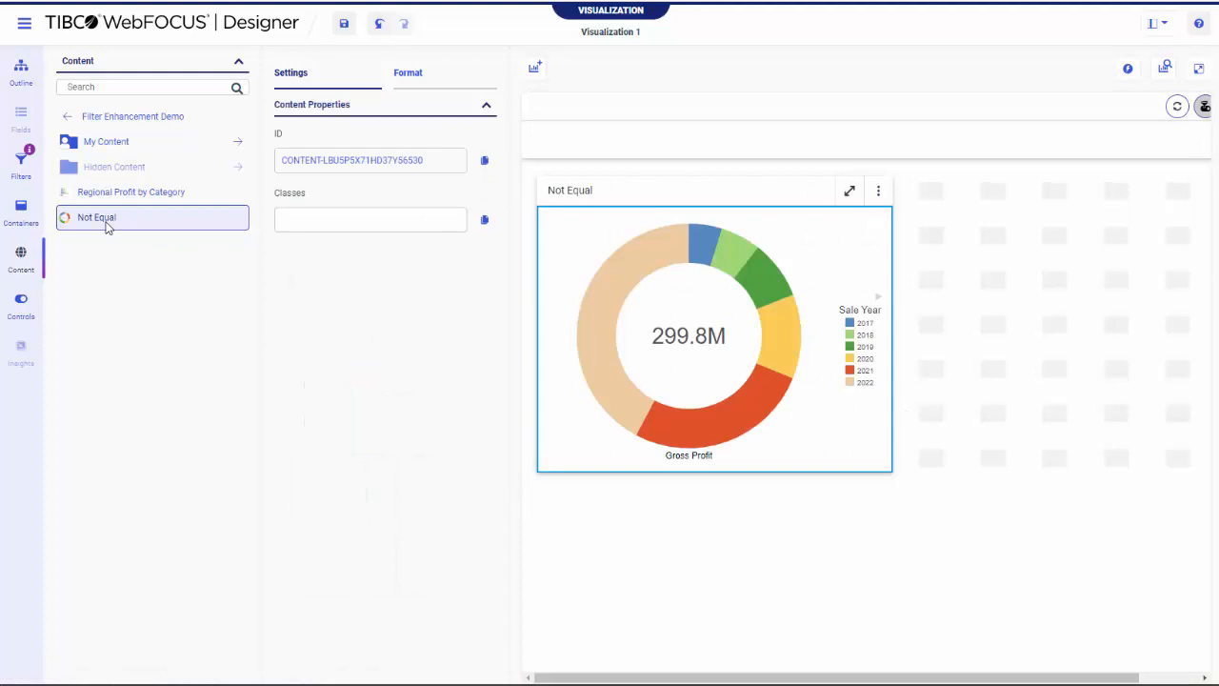
left_click(21, 164)
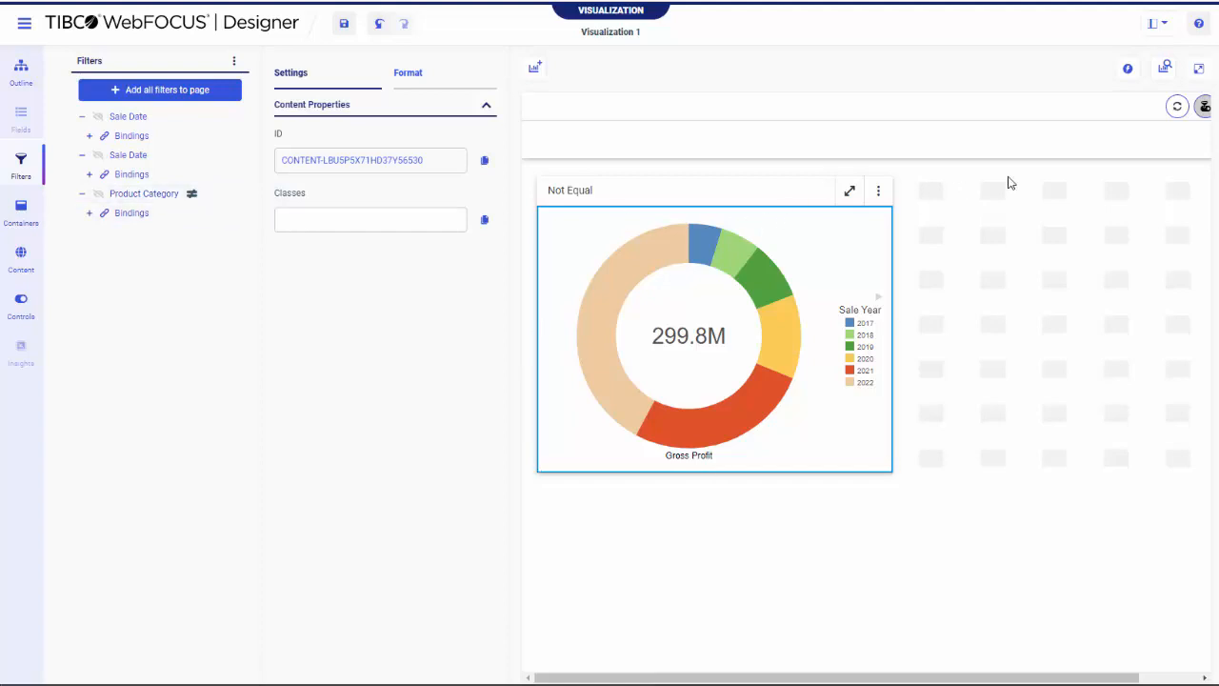
left_click(1171, 74)
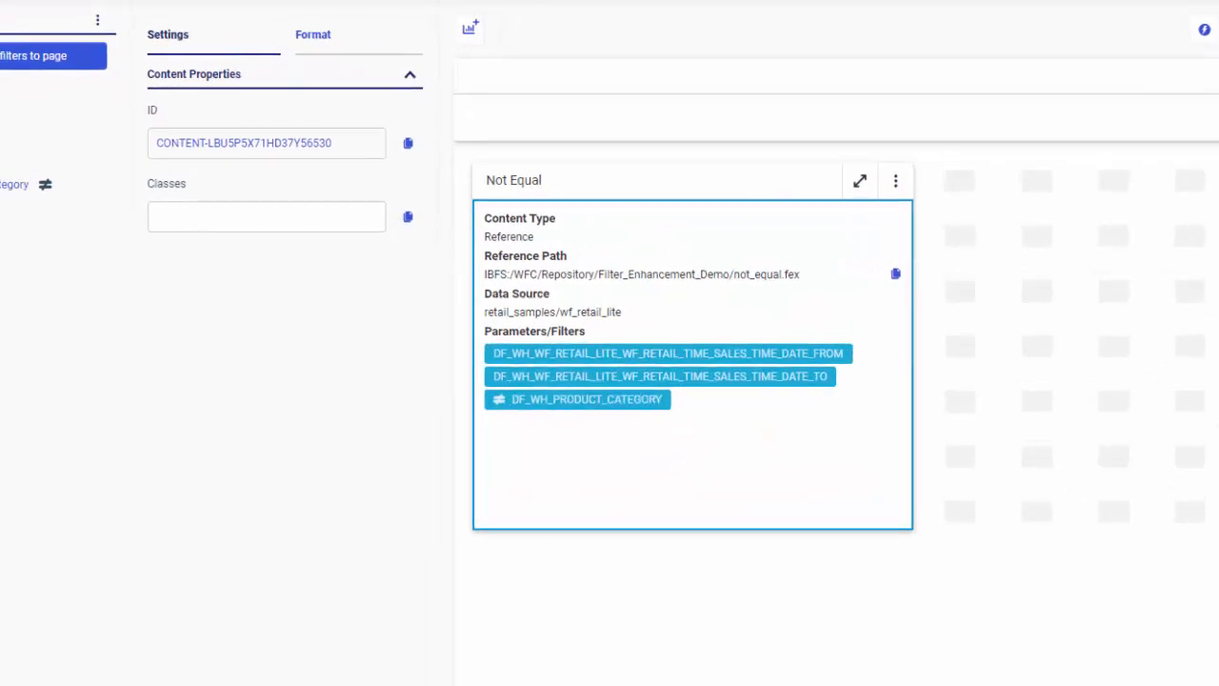
mouse_move(416, 455)
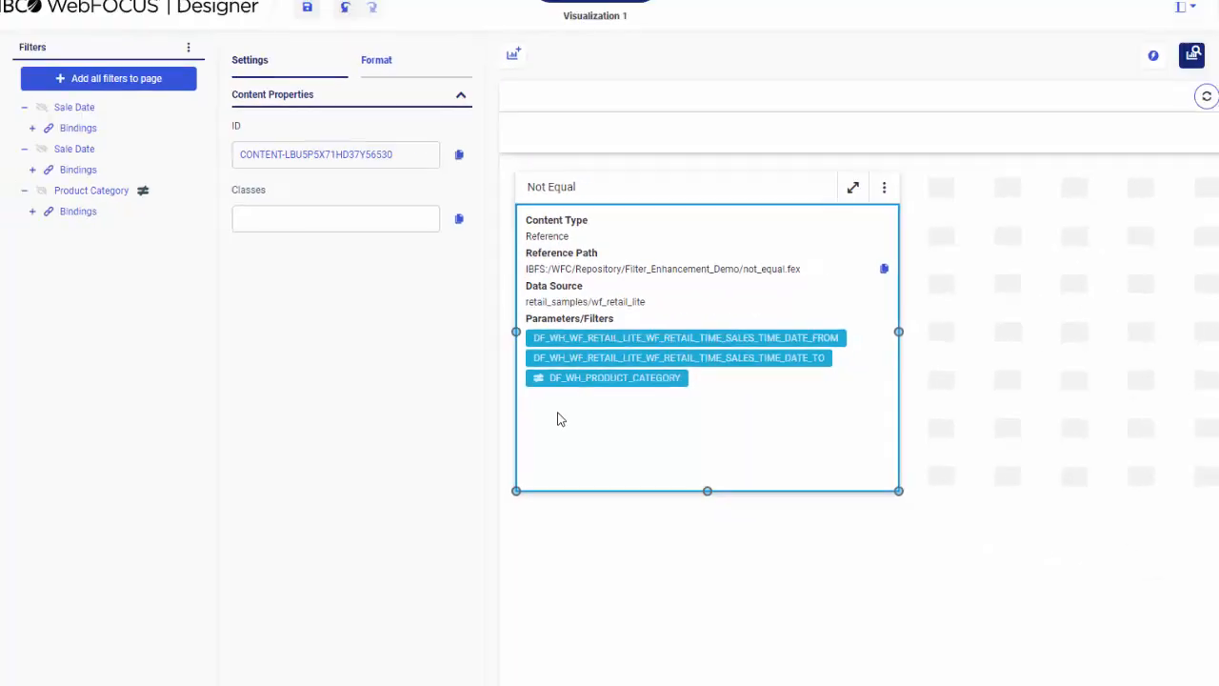
Delete the Not Equal container from the page
right_click(560, 419)
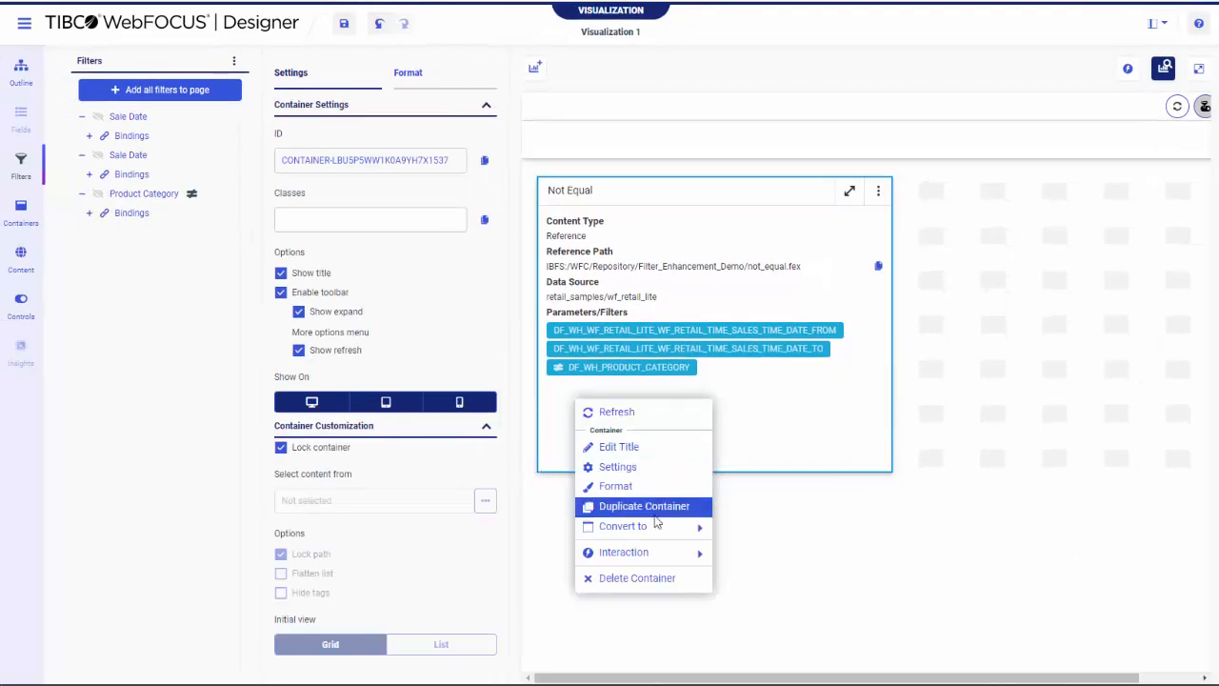
left_click(653, 610)
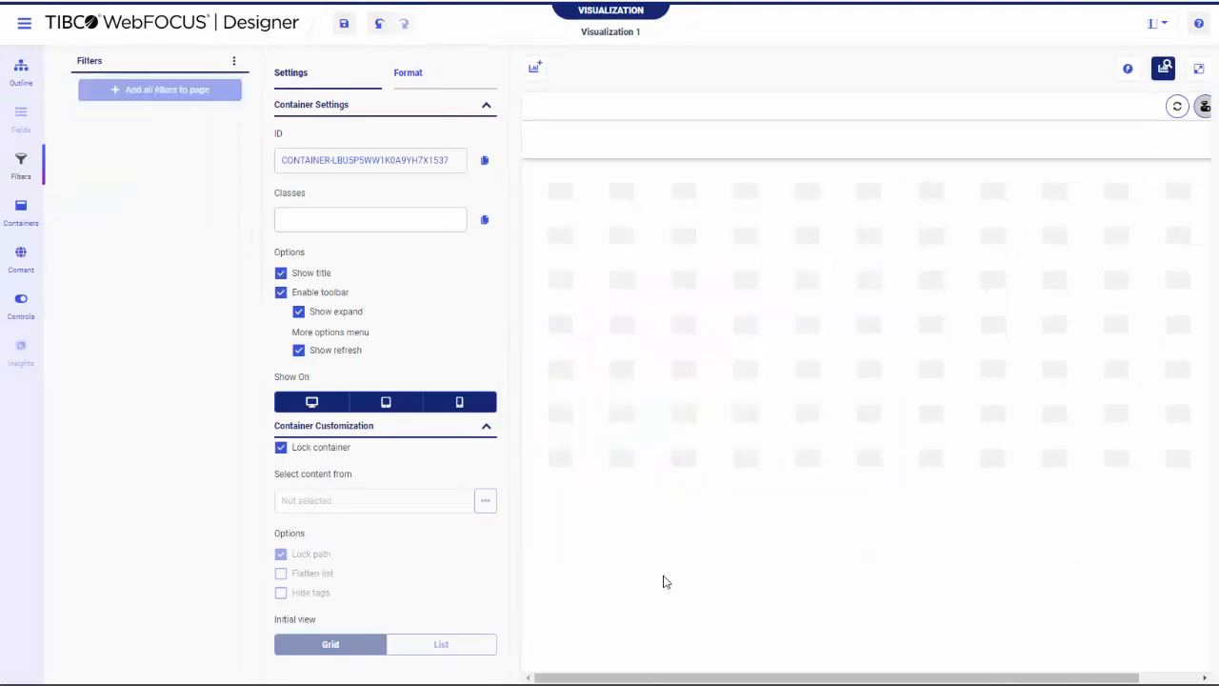
left_click(666, 582)
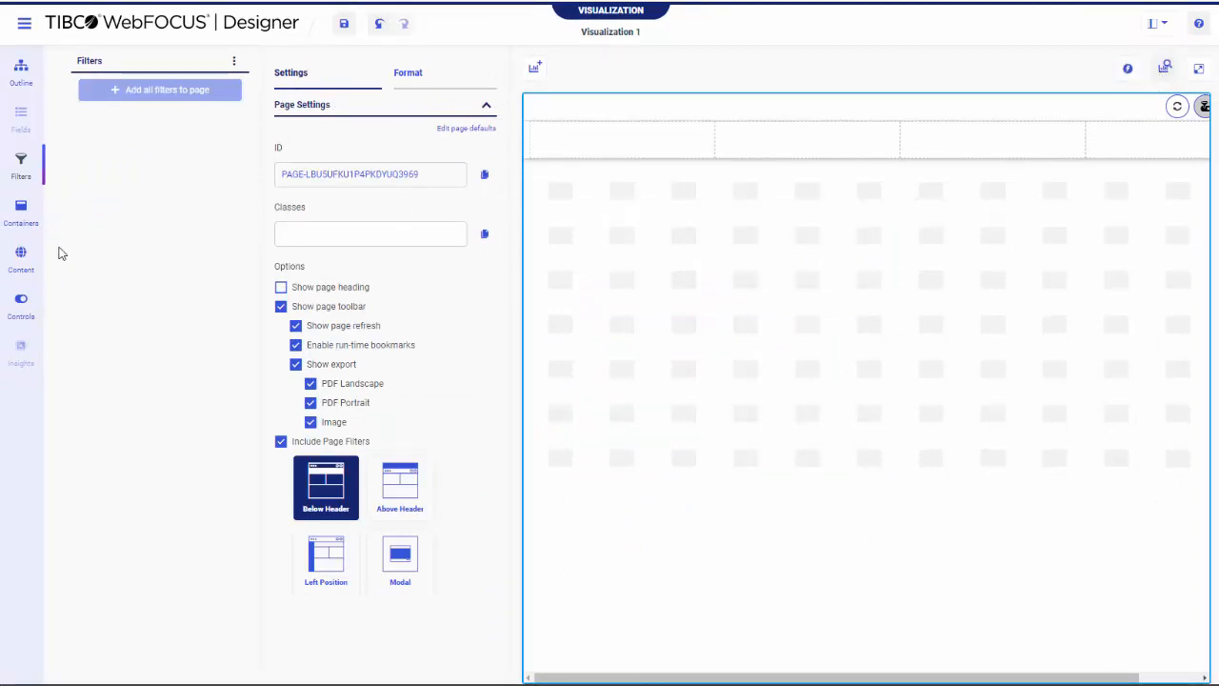
Add the Regional Profit by Category chart to the page and show its available filters
left_click(23, 262)
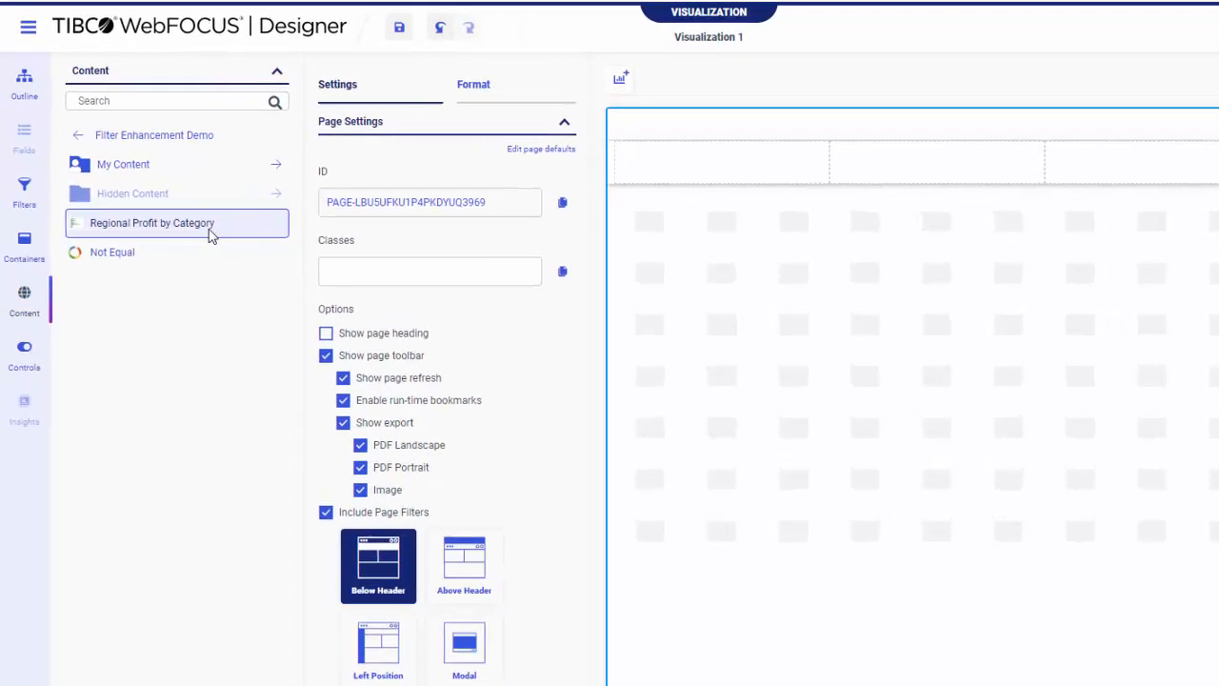
double_click(212, 237)
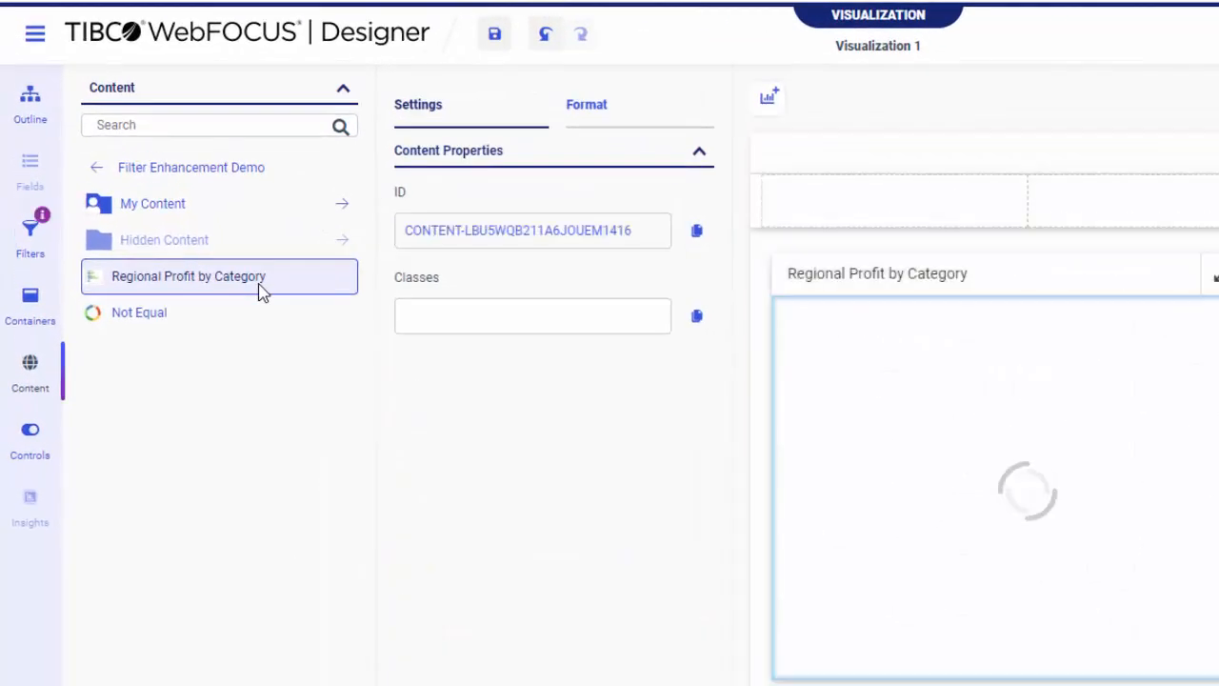
left_click(29, 238)
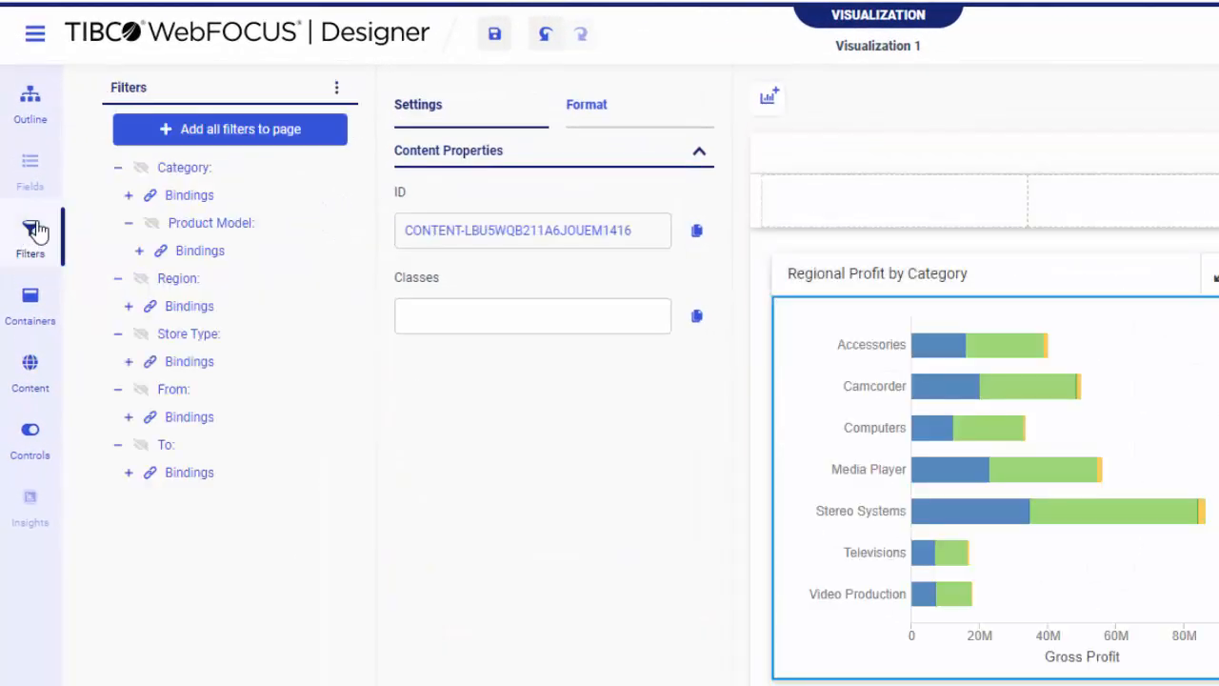
Add the Category, Product Model and Region filters together to the page's filter bar
left_click(232, 170)
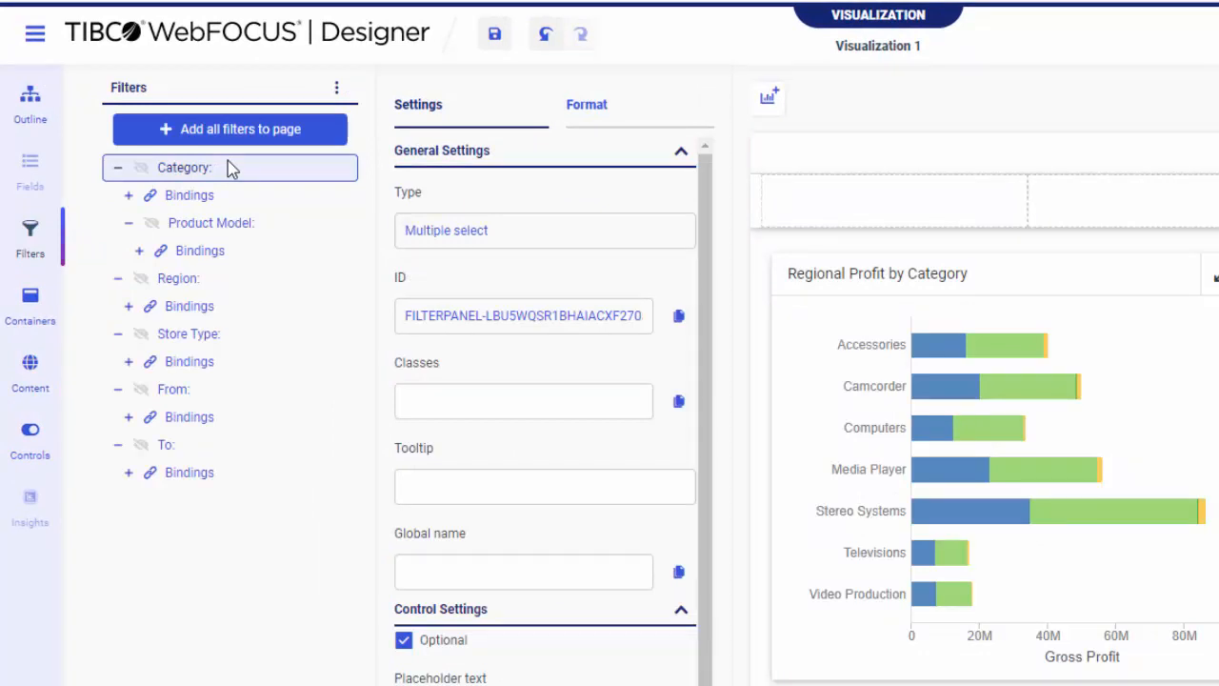
right_click(270, 284)
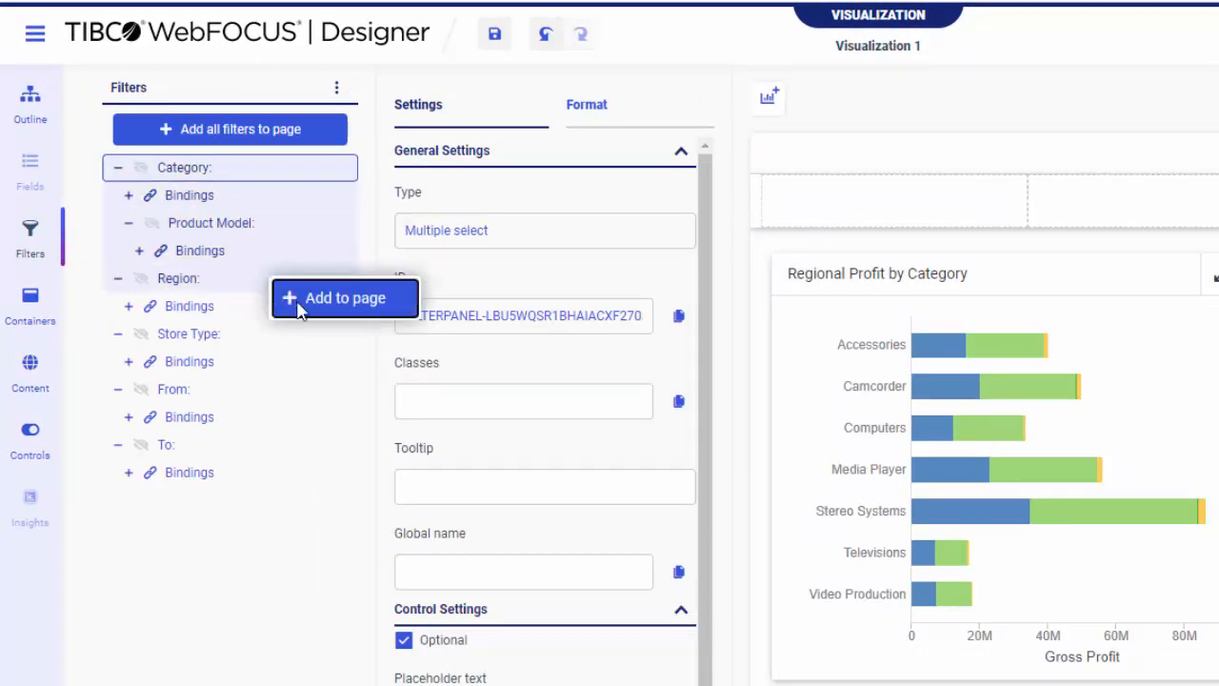
left_click(299, 305)
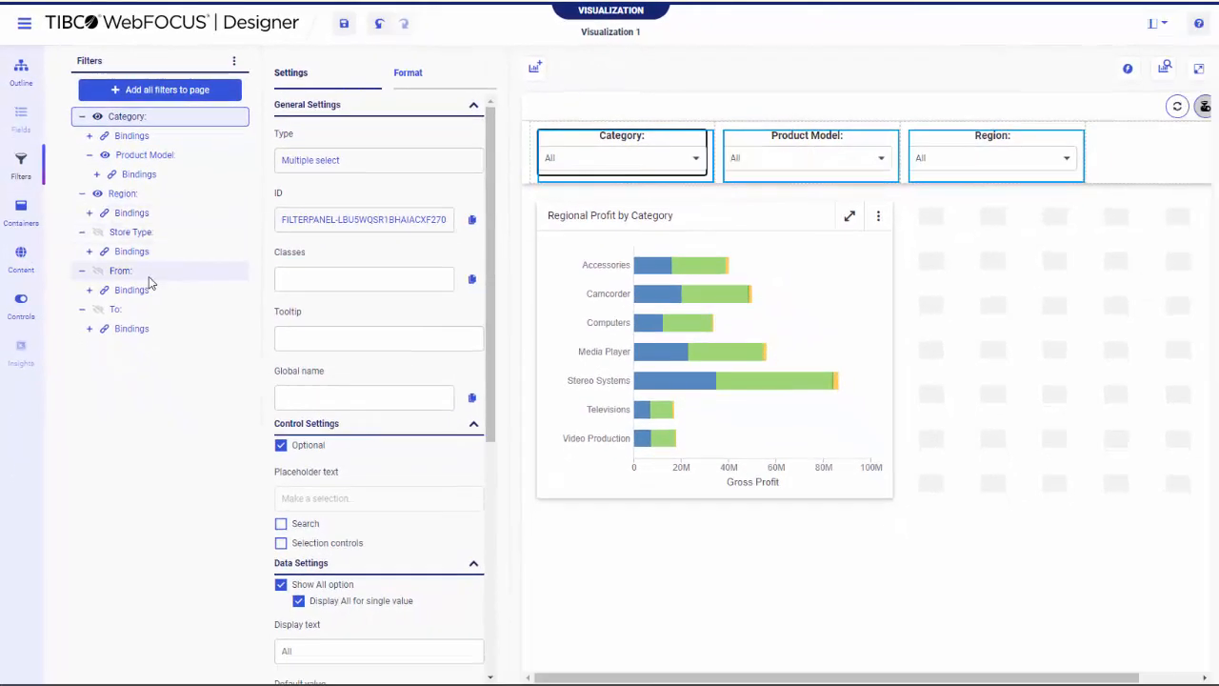
Place the From date filter on the page canvas in a new container beside the Regional Profit by Category chart
left_click(152, 274)
left_click_drag(158, 279, 938, 282)
left_click(938, 283)
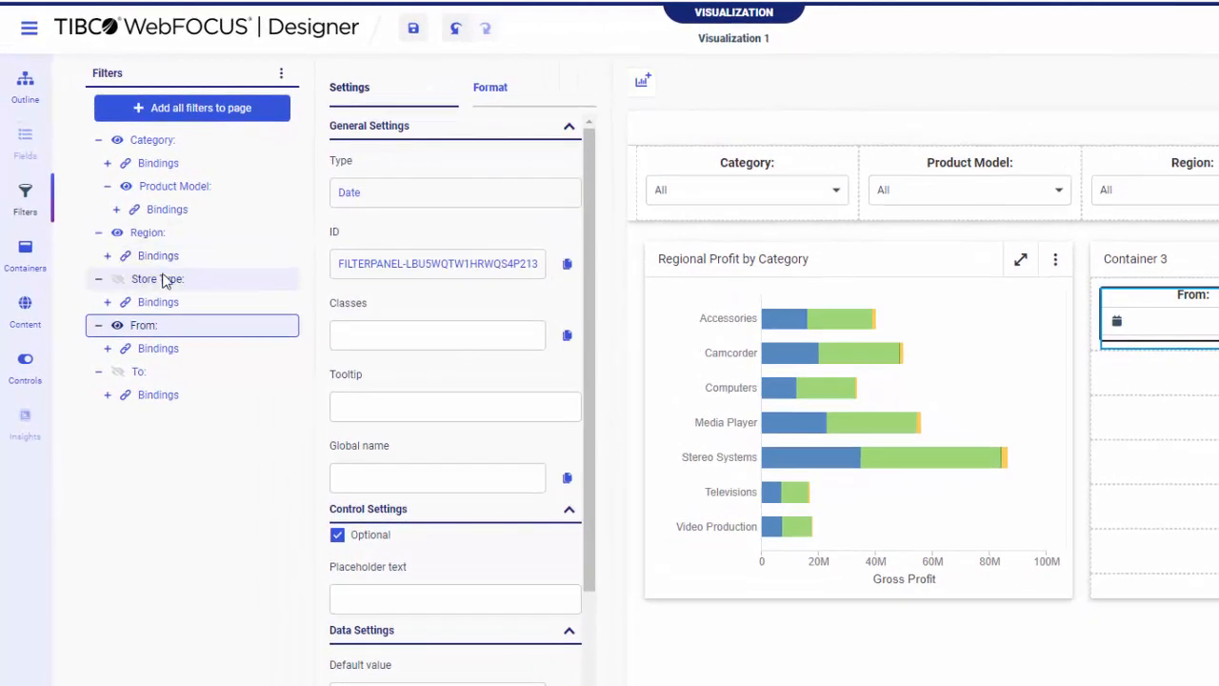
Add the Store Type filter to the page as a Button Set
right_click(164, 279)
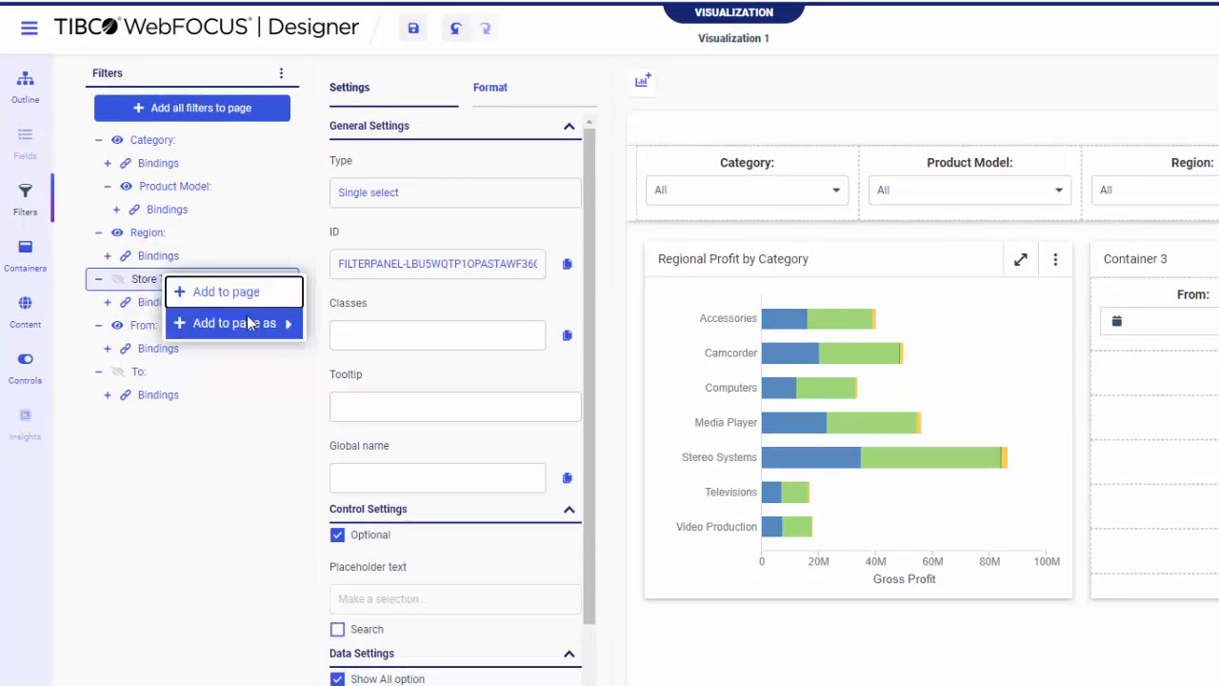
mouse_move(246, 329)
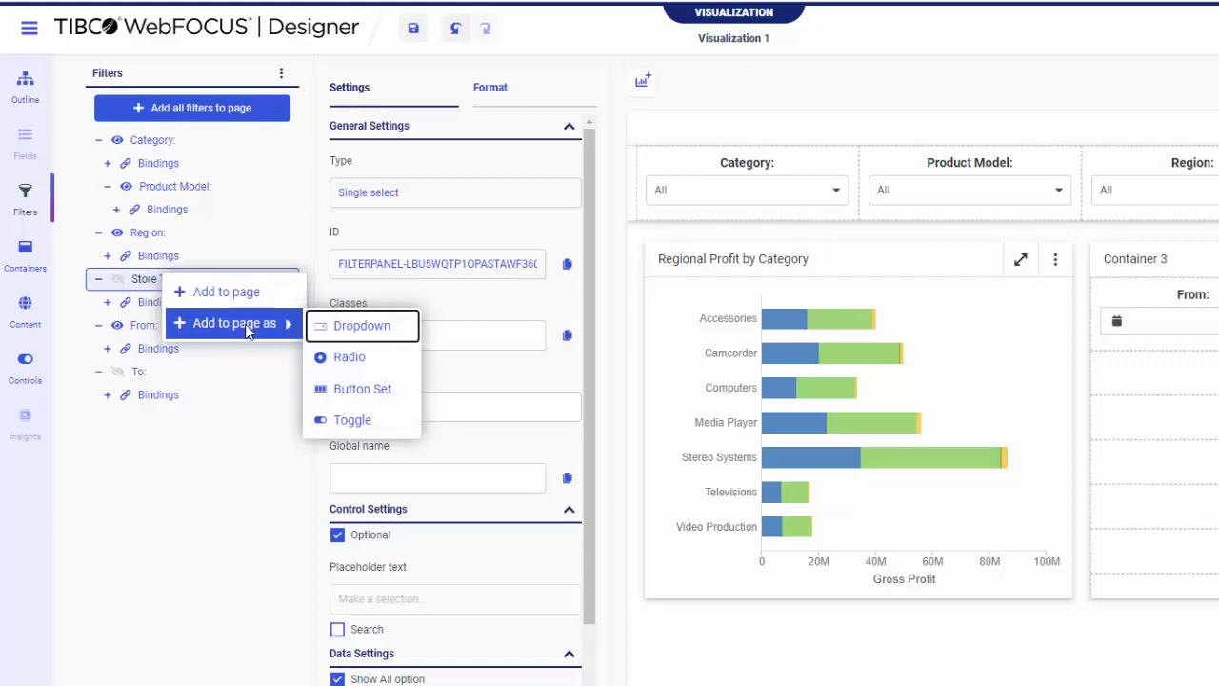
left_click(367, 398)
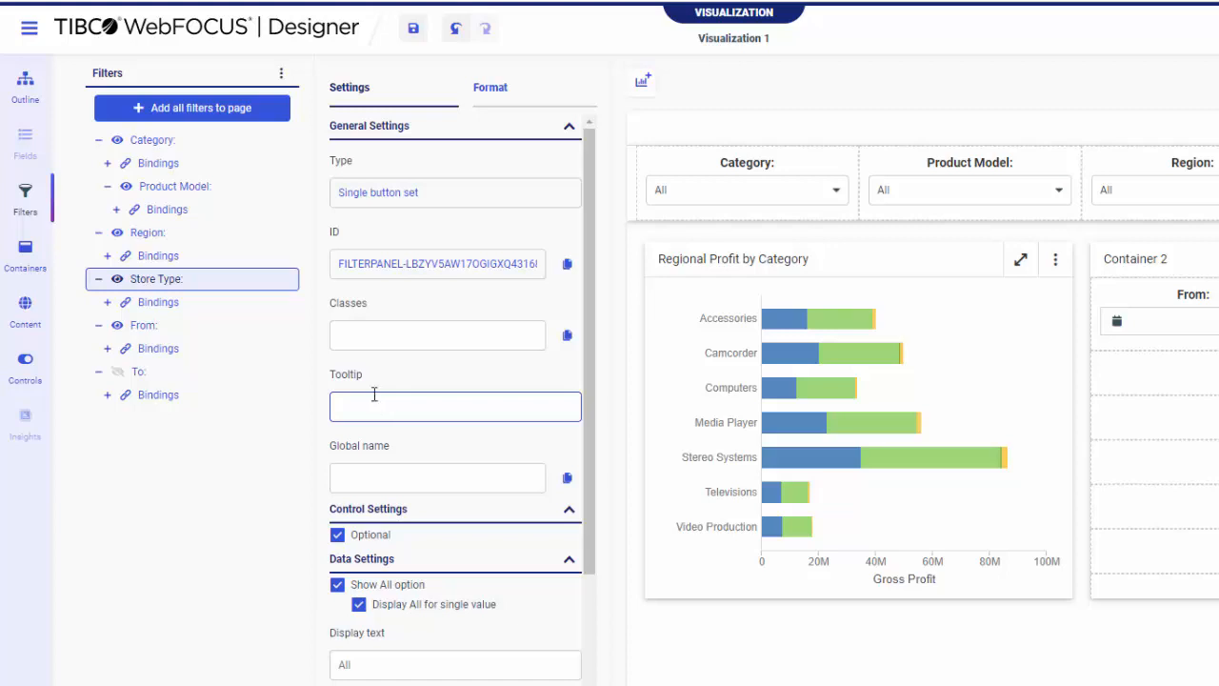
Examine the unchaining options of the Product Model filter and of its parent Category filter without applying them
right_click(230, 197)
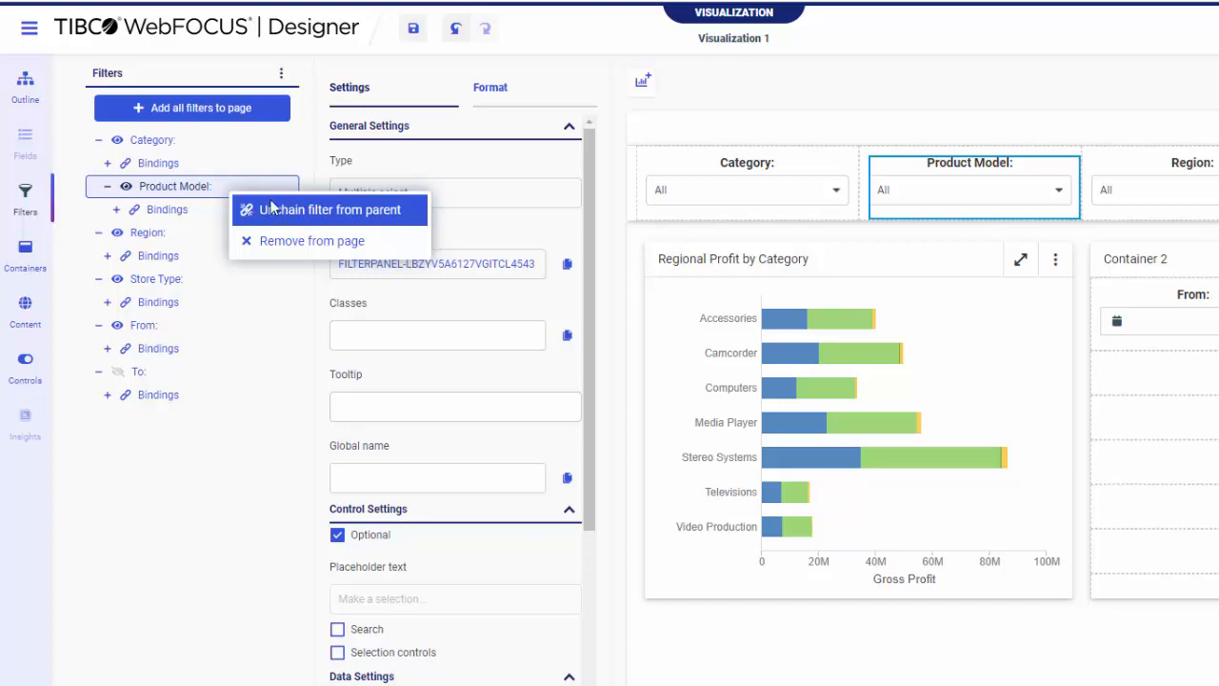
left_click(190, 146)
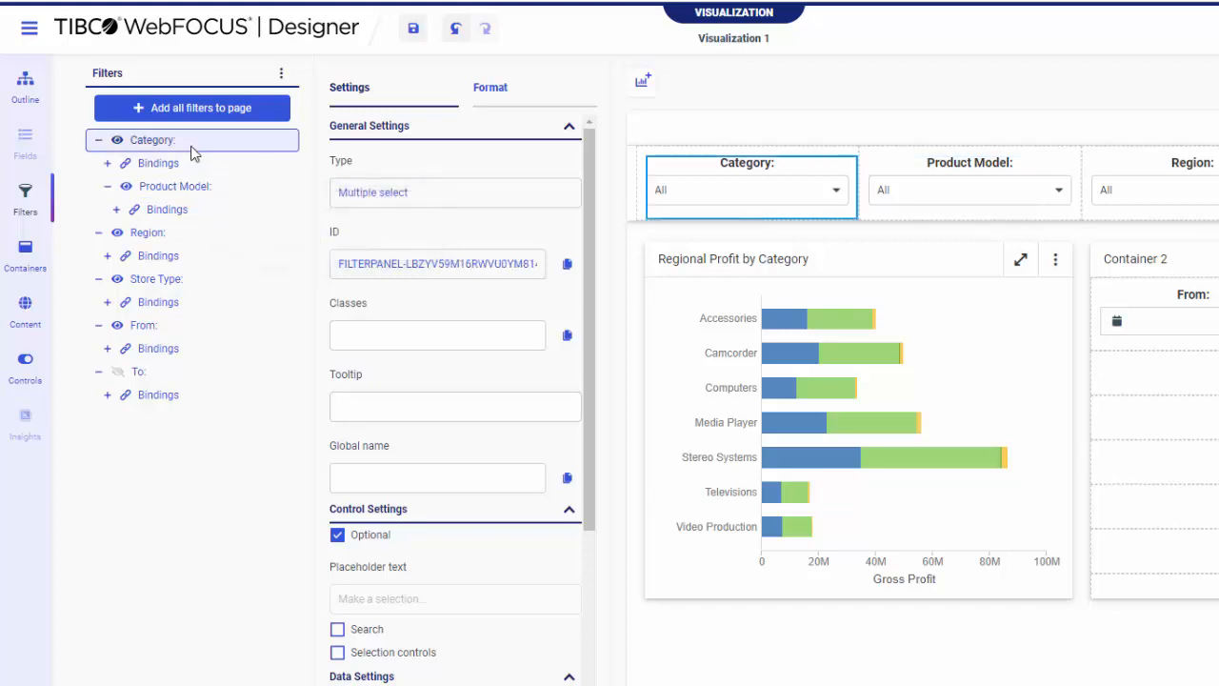
right_click(191, 153)
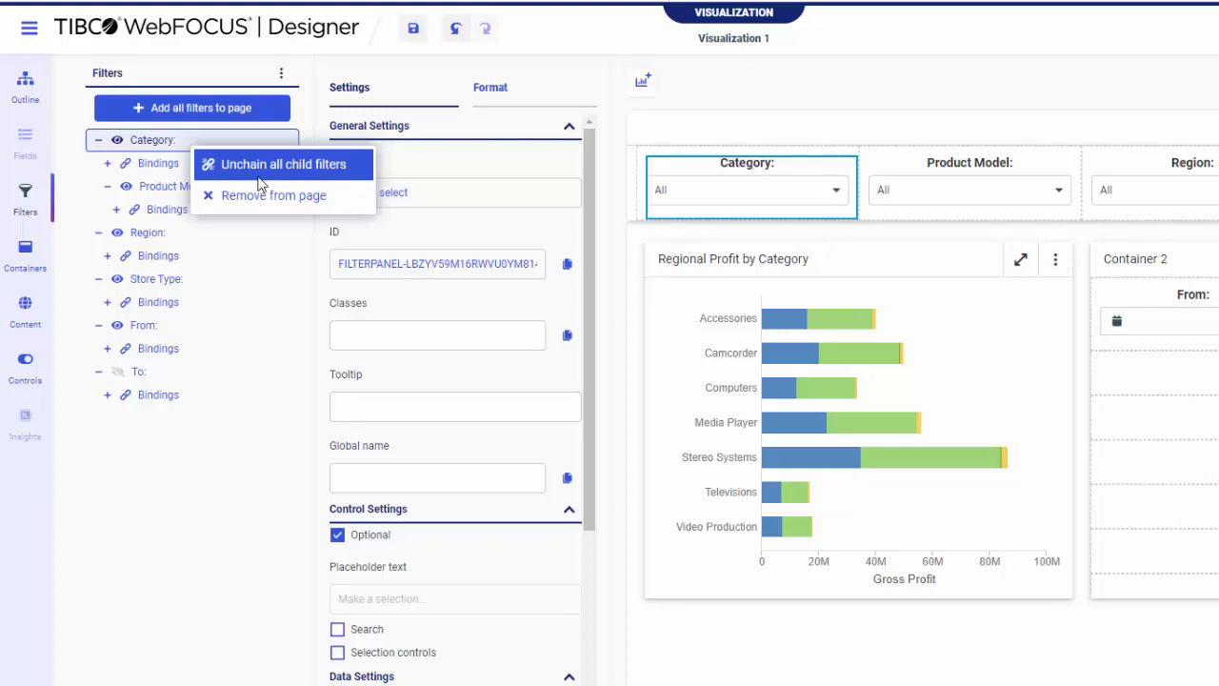
left_click(184, 148)
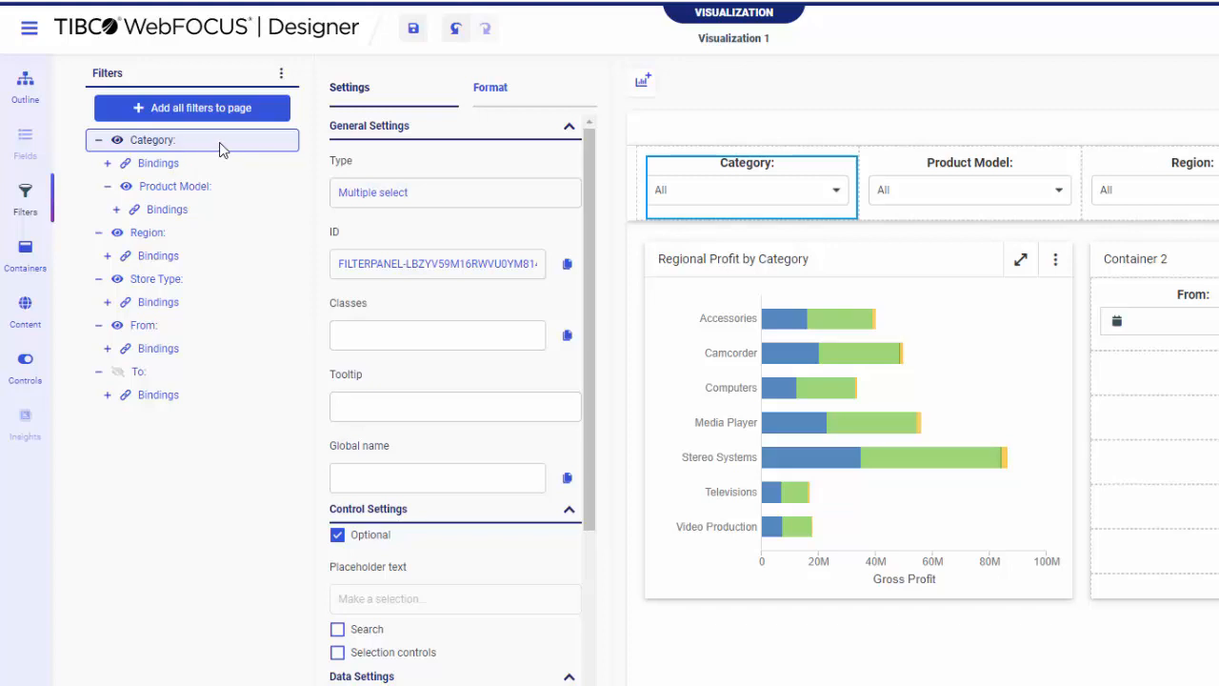
Hide the unused filters from the page's filter list
left_click(282, 74)
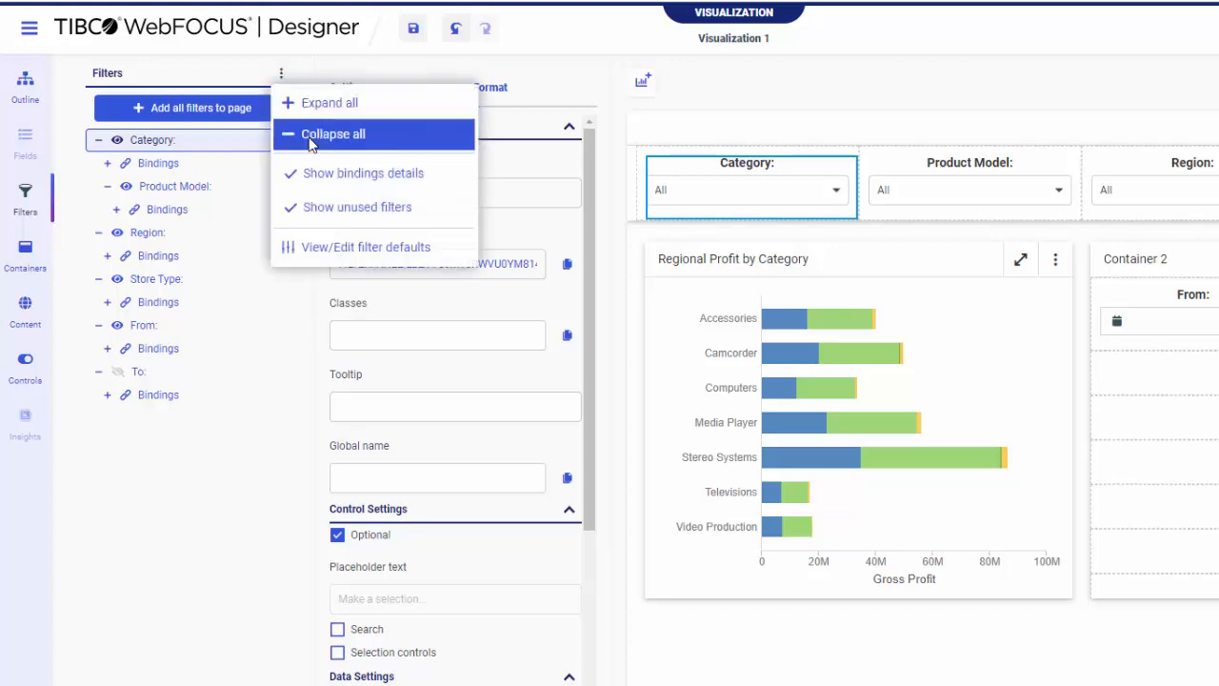
left_click(329, 208)
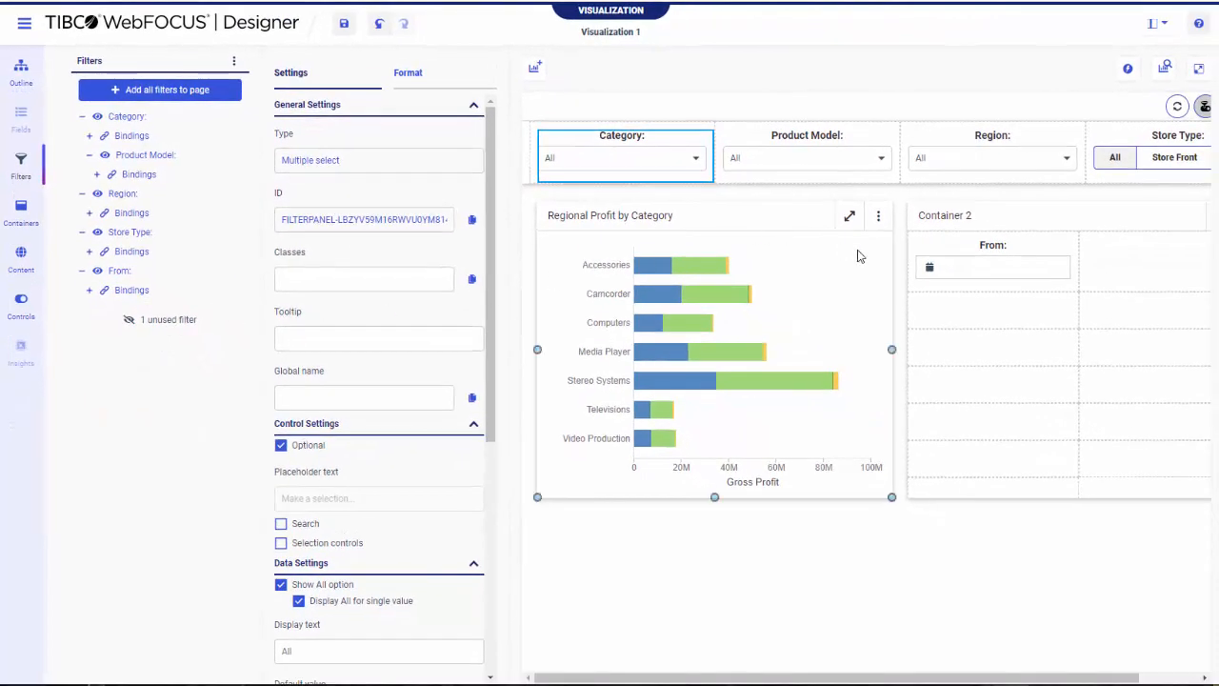
Set the default value of the From date filter in Container 2 to December 22, 2022 and check it in the calendar
left_click(939, 246)
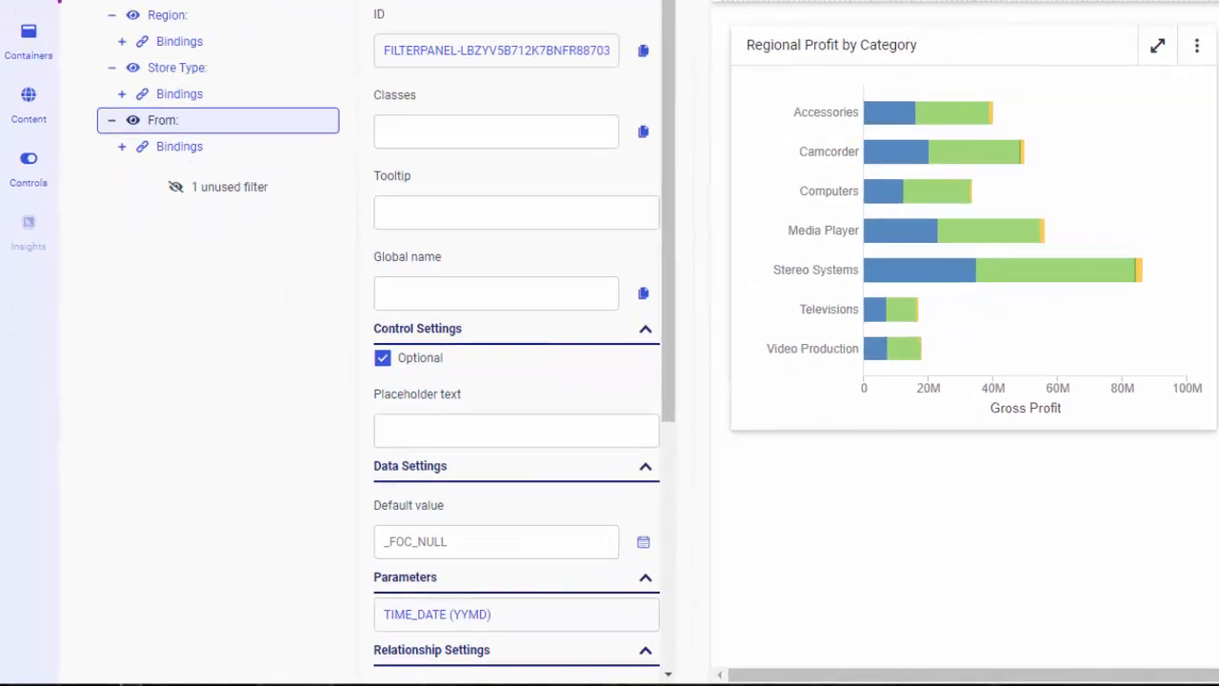
left_click(564, 540)
type("December")
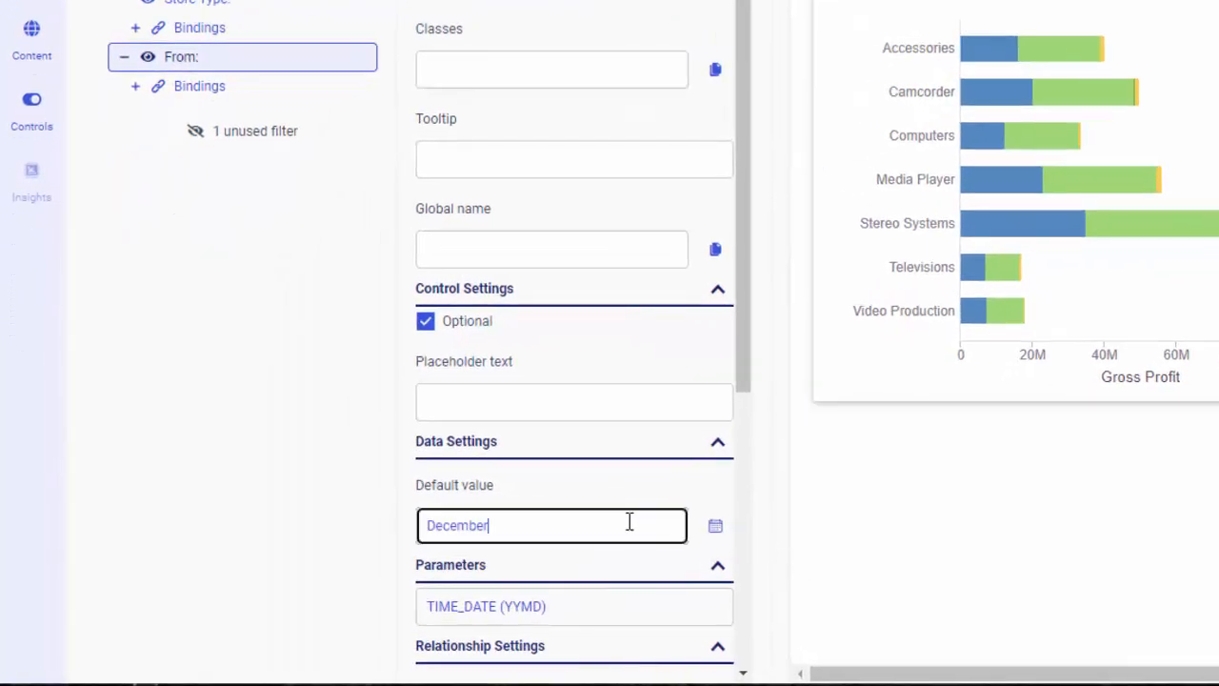
type(" 22, 2022")
left_click(716, 541)
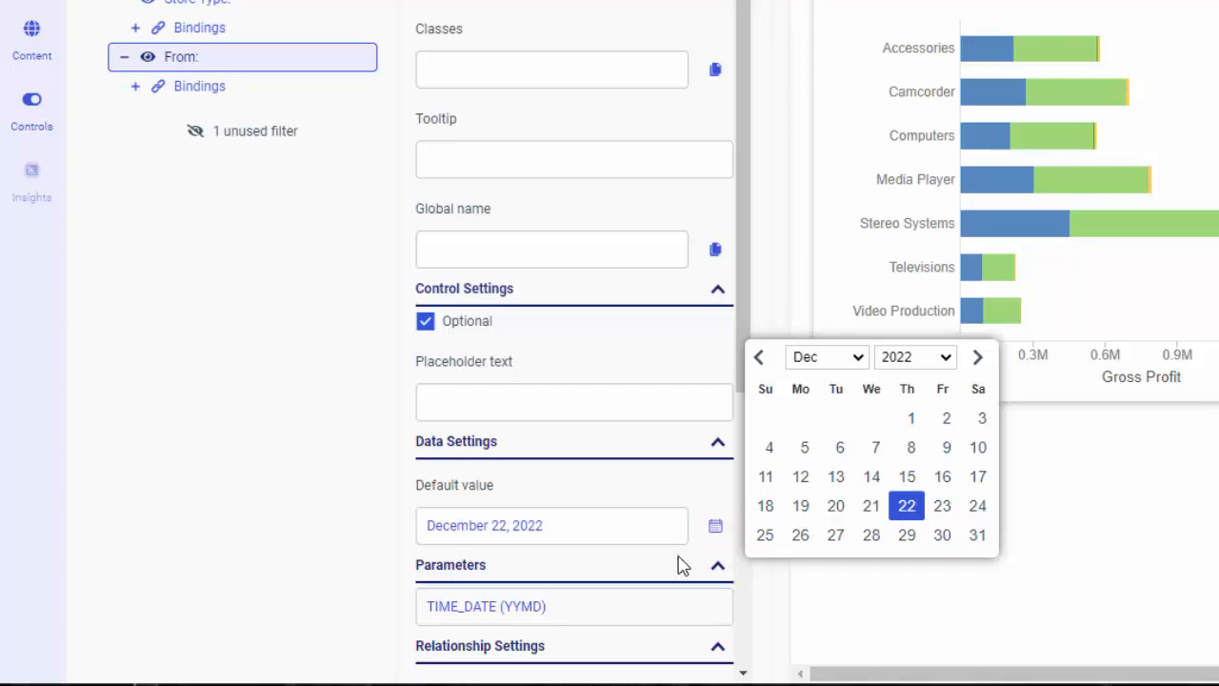
left_click(679, 560)
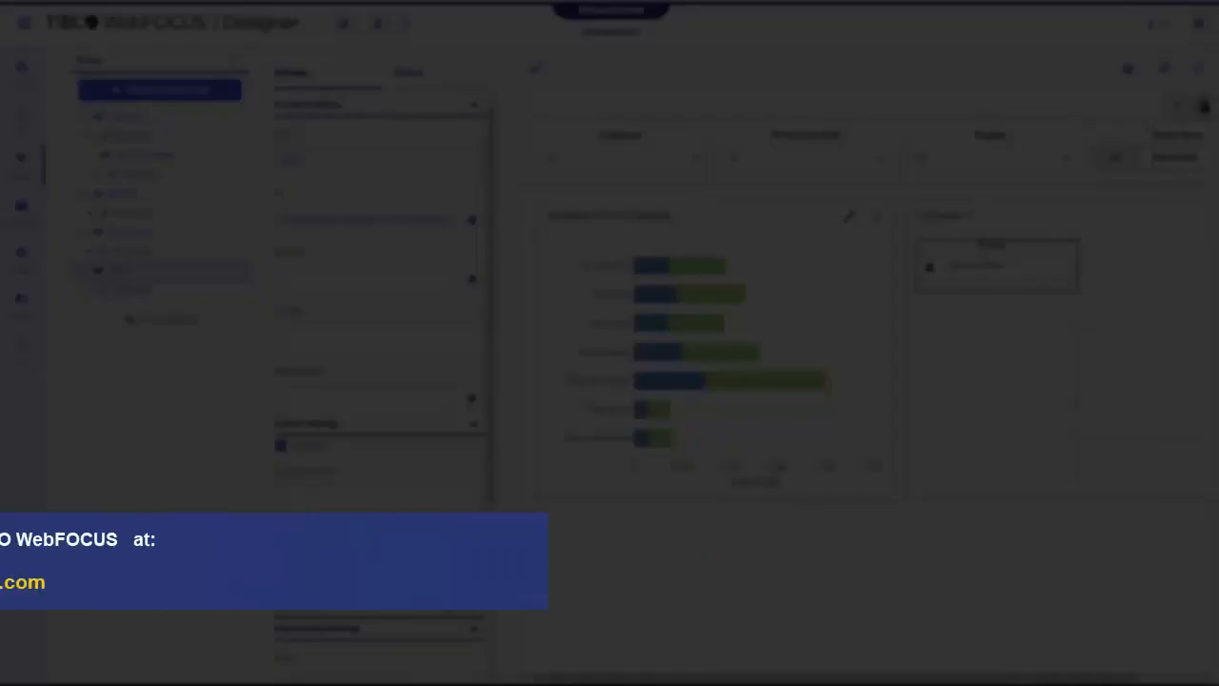